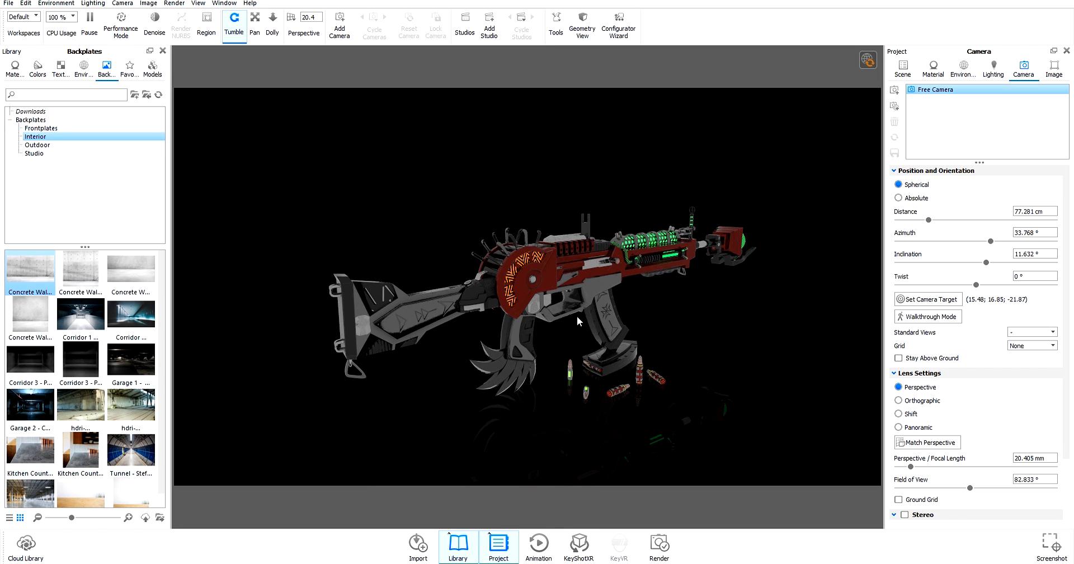
# Frame the rifle from about 61.6 cm at roughly 31.9° azimuth and 11.6° inclination, and add a new camera from this view
pyautogui.moveTo(621, 306); pyautogui.dragTo(606, 304)
pyautogui.scroll(2, 544, 296)
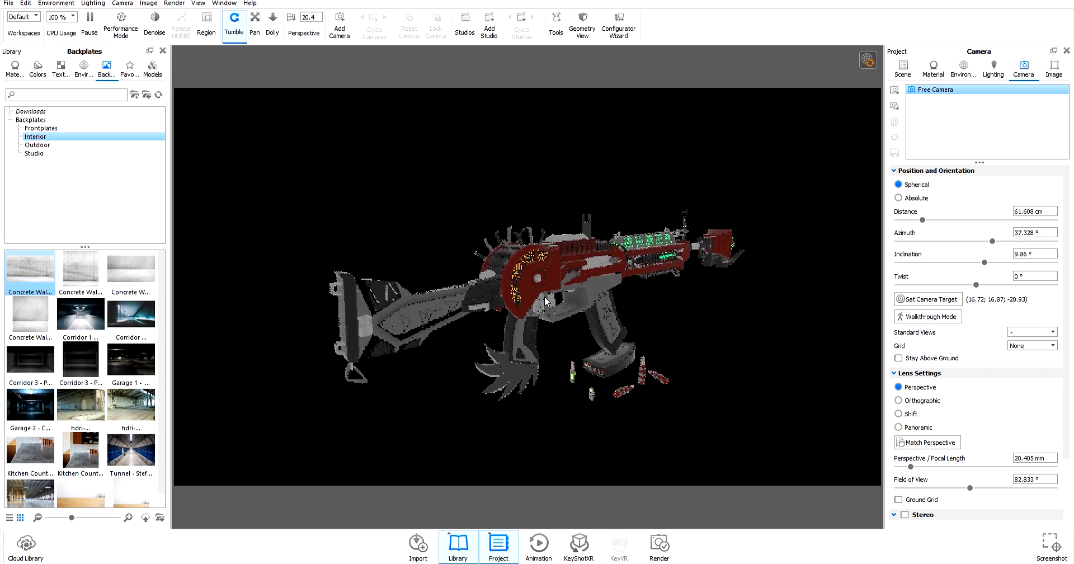
pyautogui.moveTo(606, 306); pyautogui.dragTo(616, 307, button='middle')
pyautogui.moveTo(618, 340); pyautogui.dragTo(592, 343)
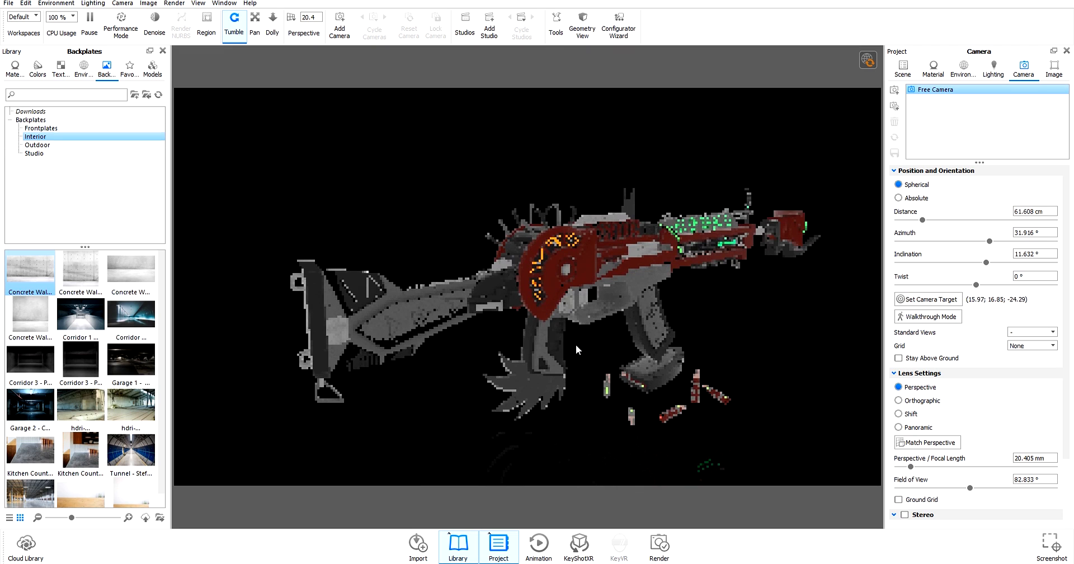
pyautogui.moveTo(576, 344); pyautogui.dragTo(549, 337, button='middle')
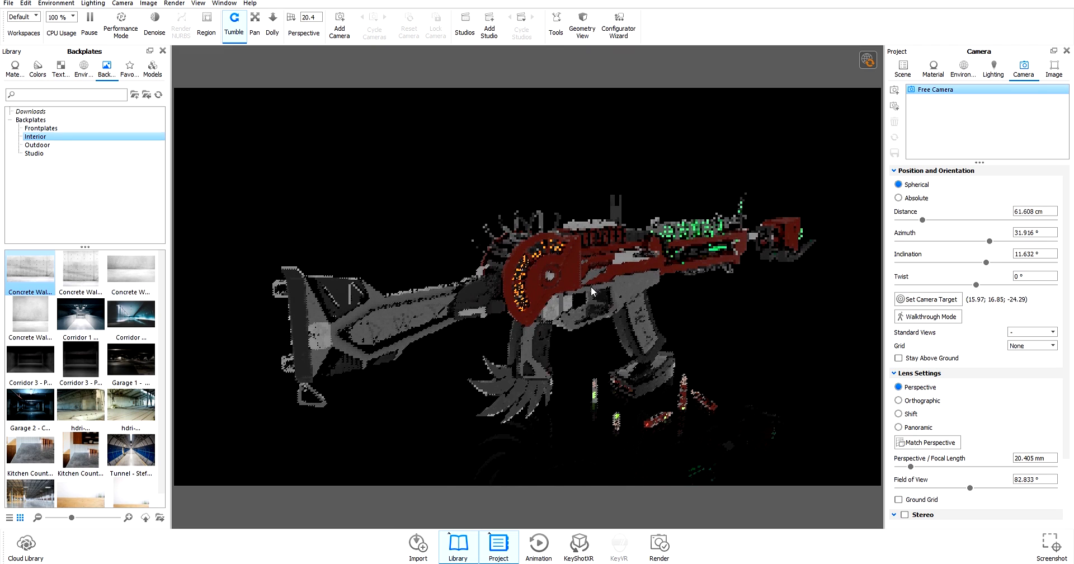
pyautogui.moveTo(592, 283); pyautogui.dragTo(575, 283, button='middle')
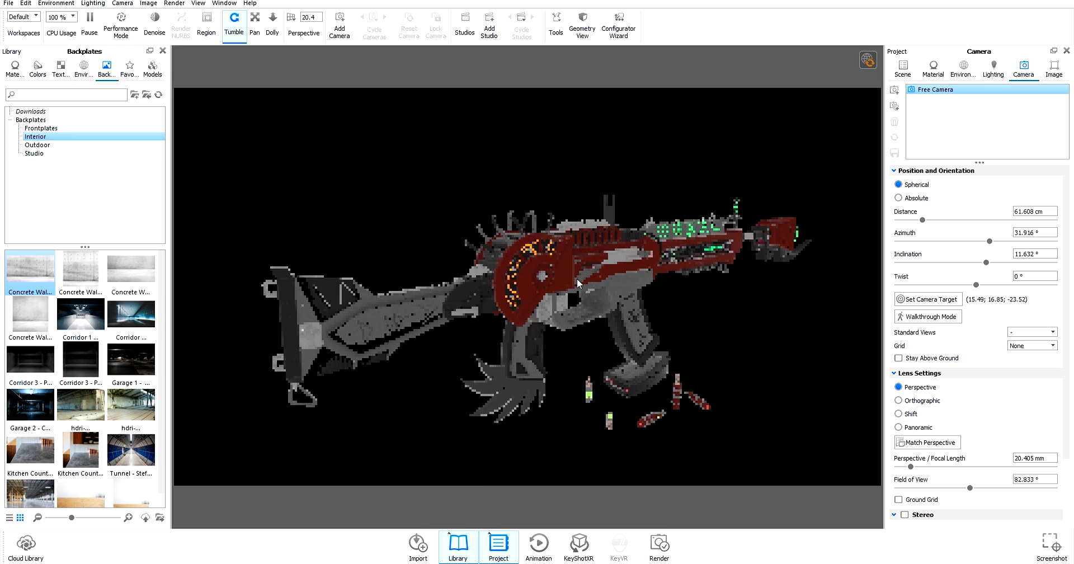
pyautogui.click(895, 89)
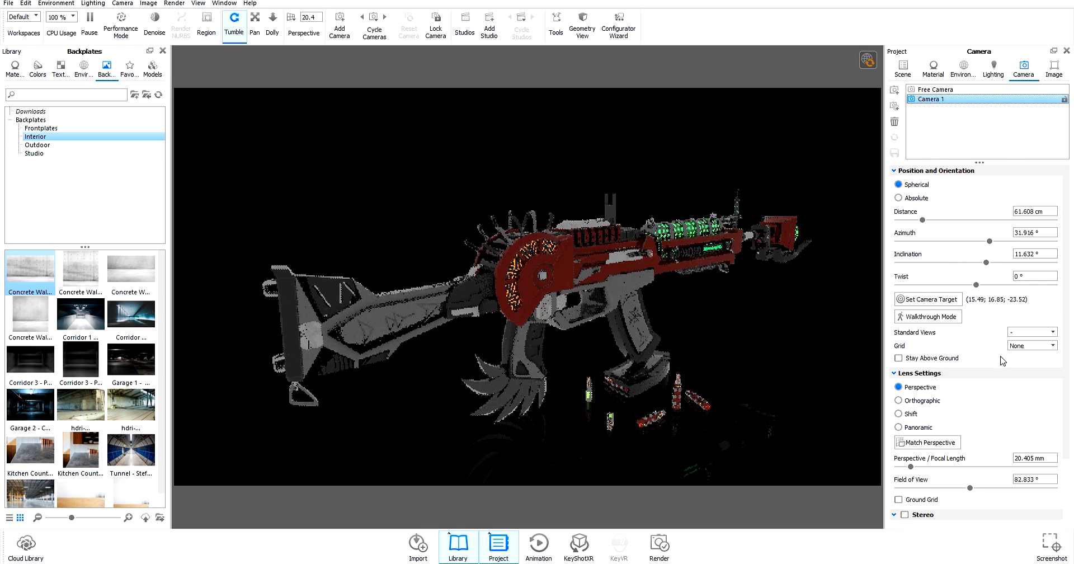
# Set Camera 1's focal length to about 16.9 mm, reframe the rifle at about 11.9° inclination, and save the camera
pyautogui.scroll(-2, 964, 331)
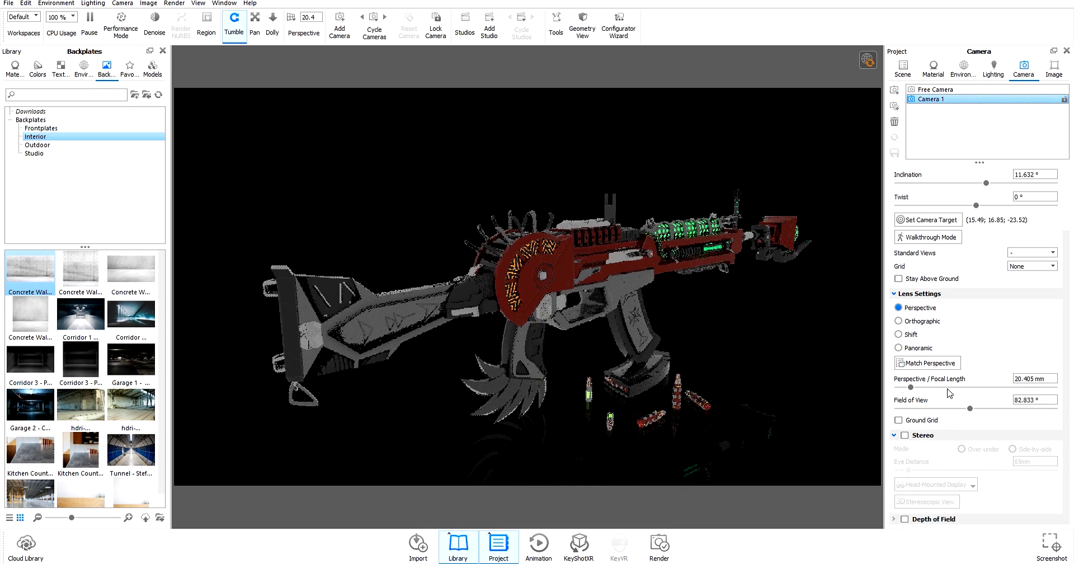
pyautogui.click(911, 387)
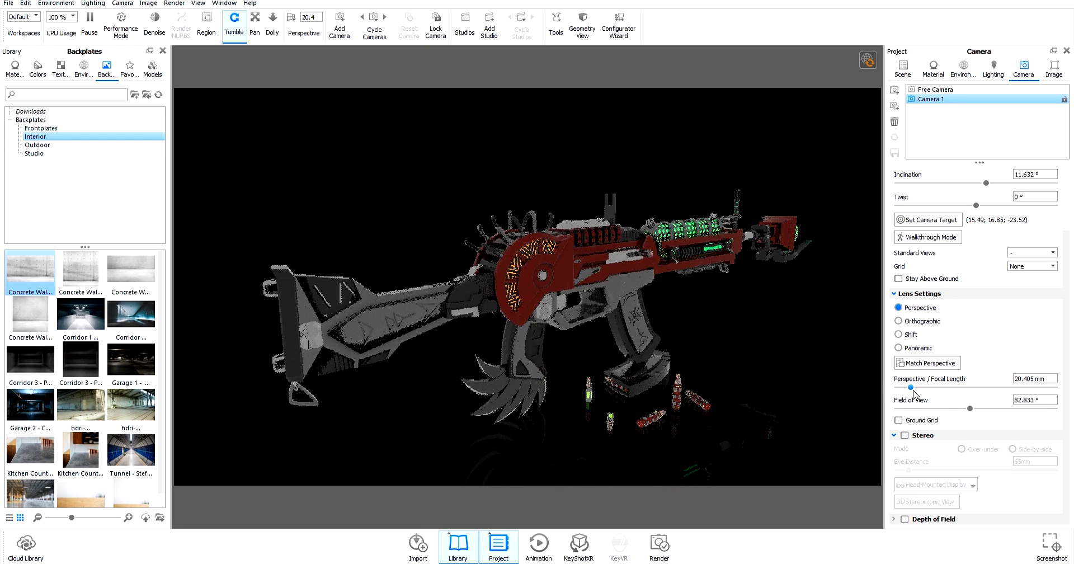
pyautogui.moveTo(910, 390); pyautogui.dragTo(908, 391)
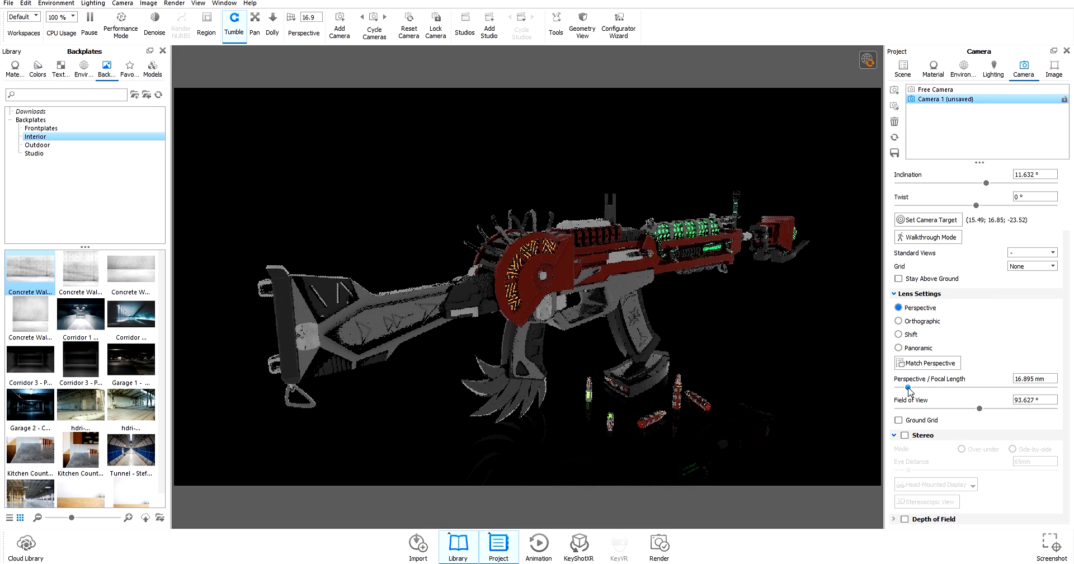
pyautogui.moveTo(590, 291)
pyautogui.mouseDown()
pyautogui.moveTo(567, 297)
pyautogui.moveTo(589, 290)
pyautogui.mouseUp()
pyautogui.moveTo(589, 289); pyautogui.dragTo(595, 290, button='middle')
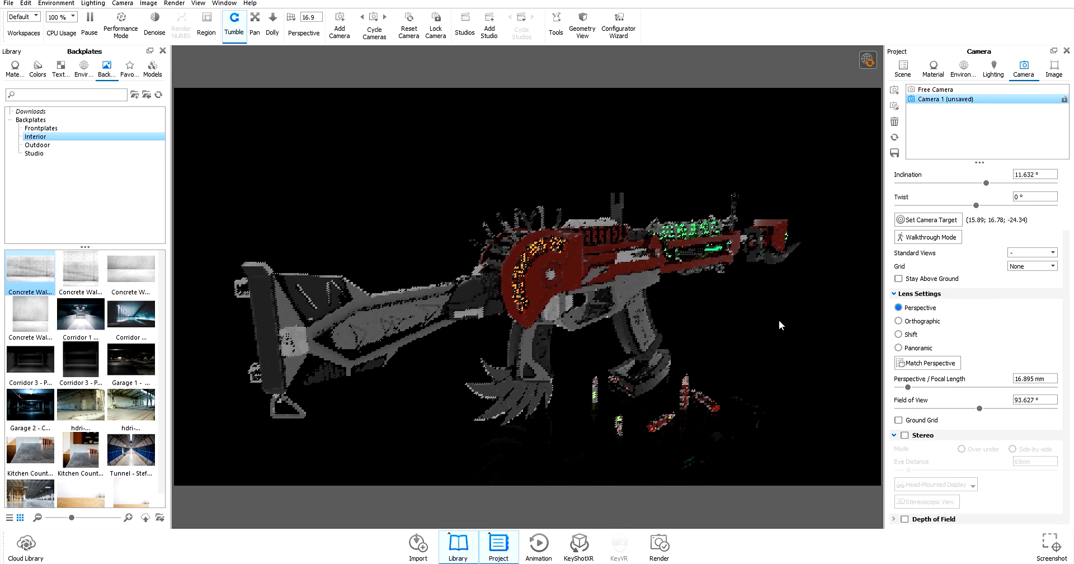
pyautogui.moveTo(777, 320); pyautogui.dragTo(777, 320)
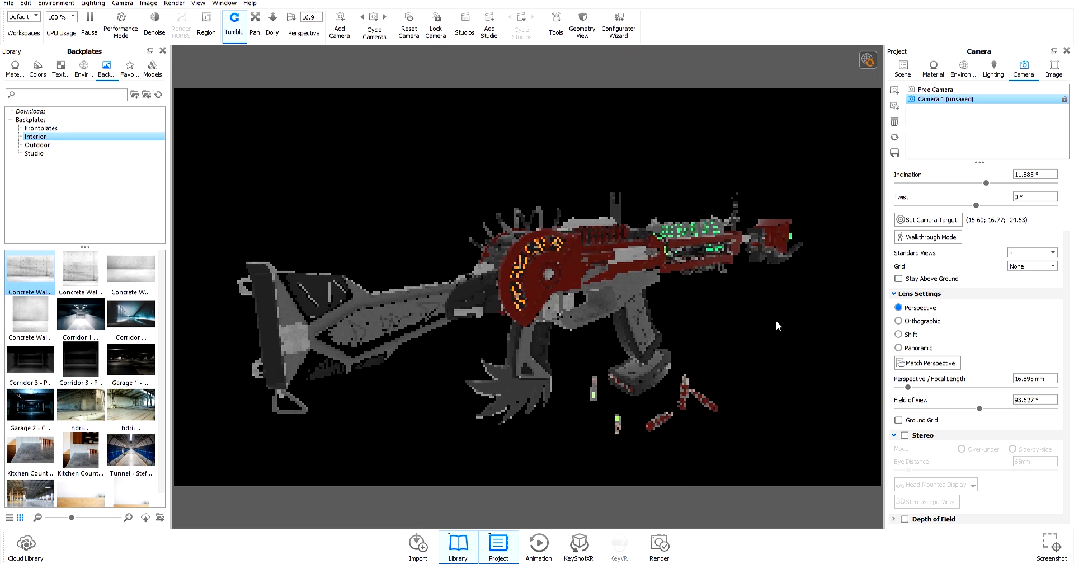
pyautogui.click(895, 153)
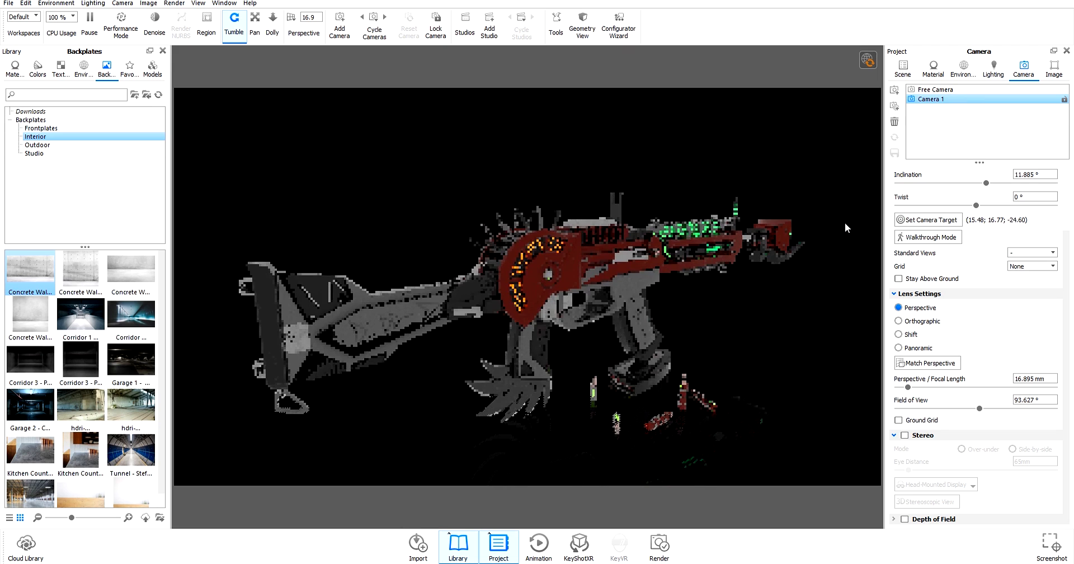
# Try the first concrete wall interior backplate as the environment background, and return the background to the black colour
pyautogui.scroll(2, 925, 322)
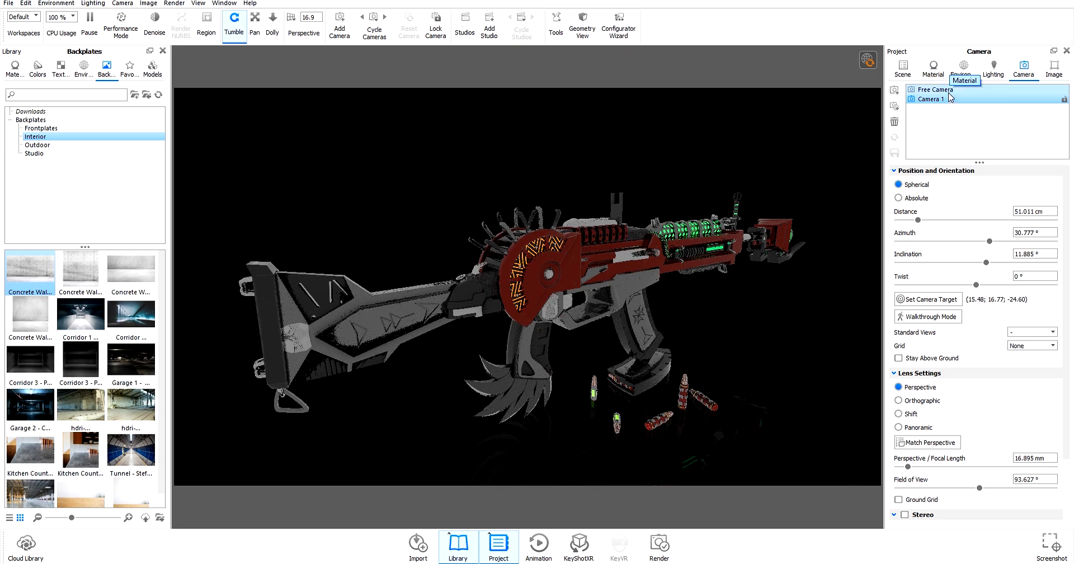
pyautogui.click(969, 67)
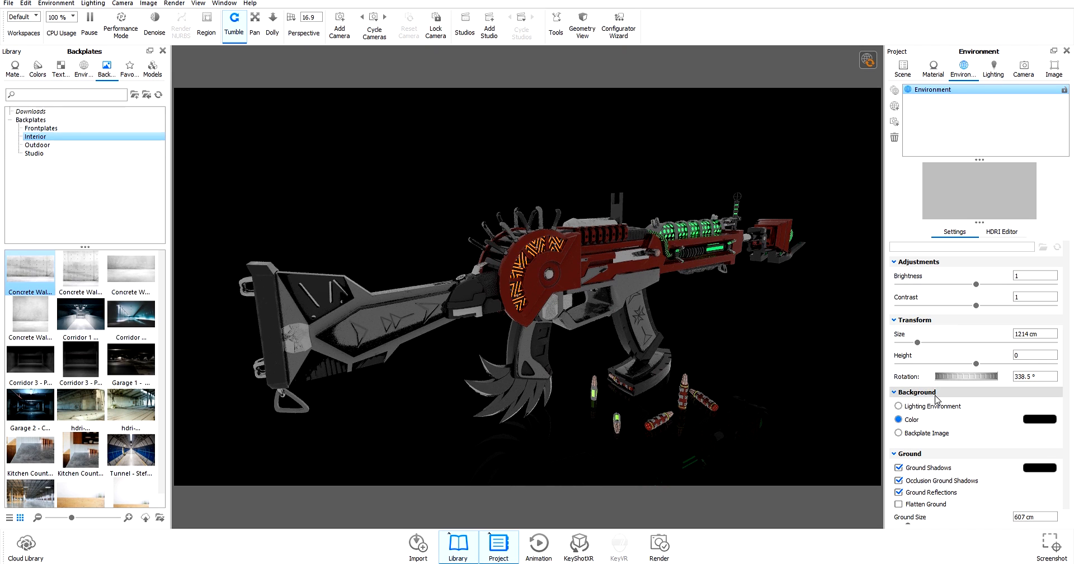
pyautogui.scroll(-1, 926, 404)
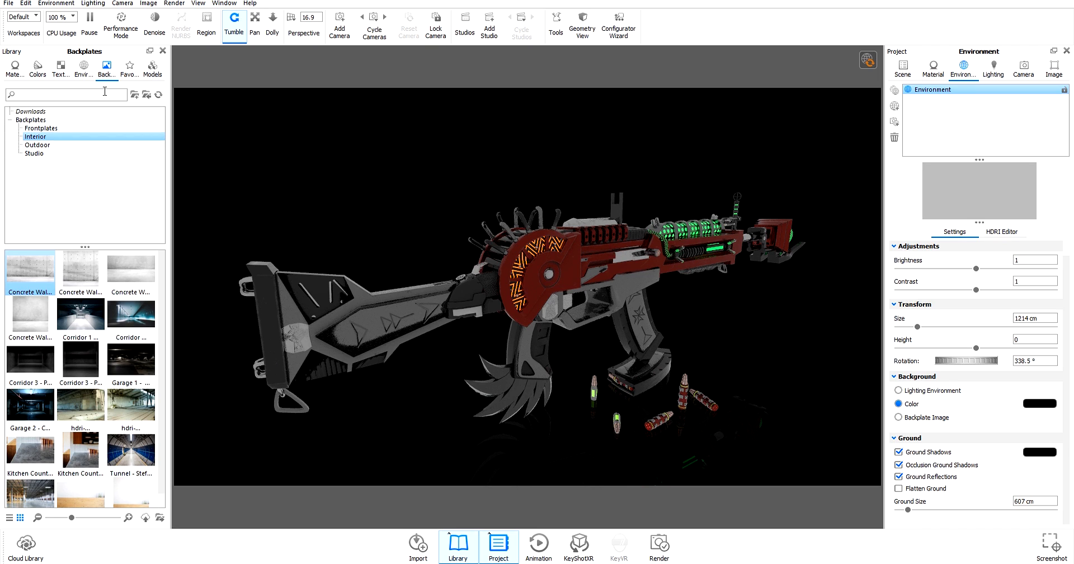
pyautogui.click(83, 70)
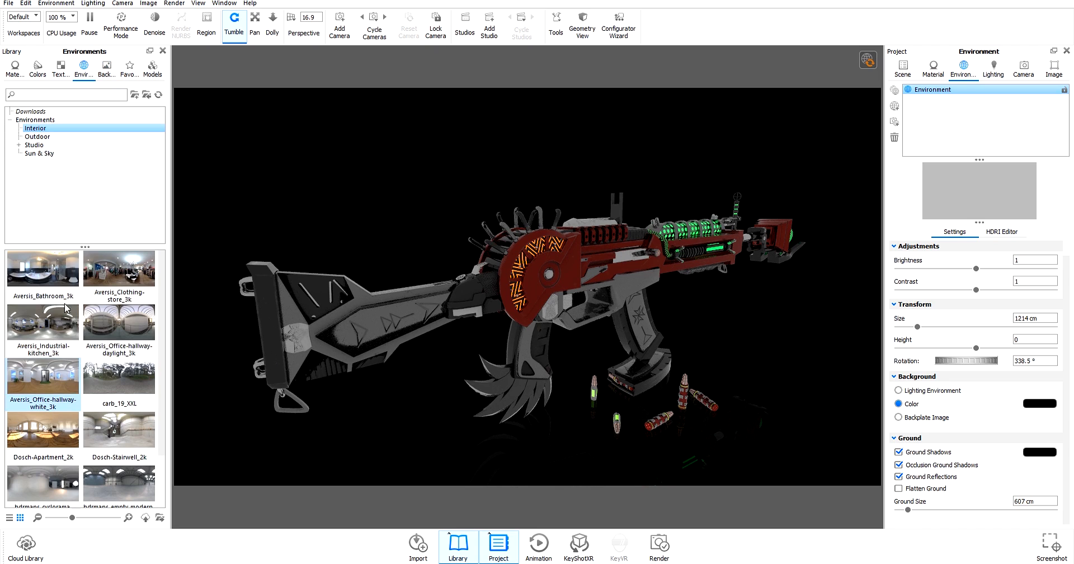
pyautogui.click(110, 66)
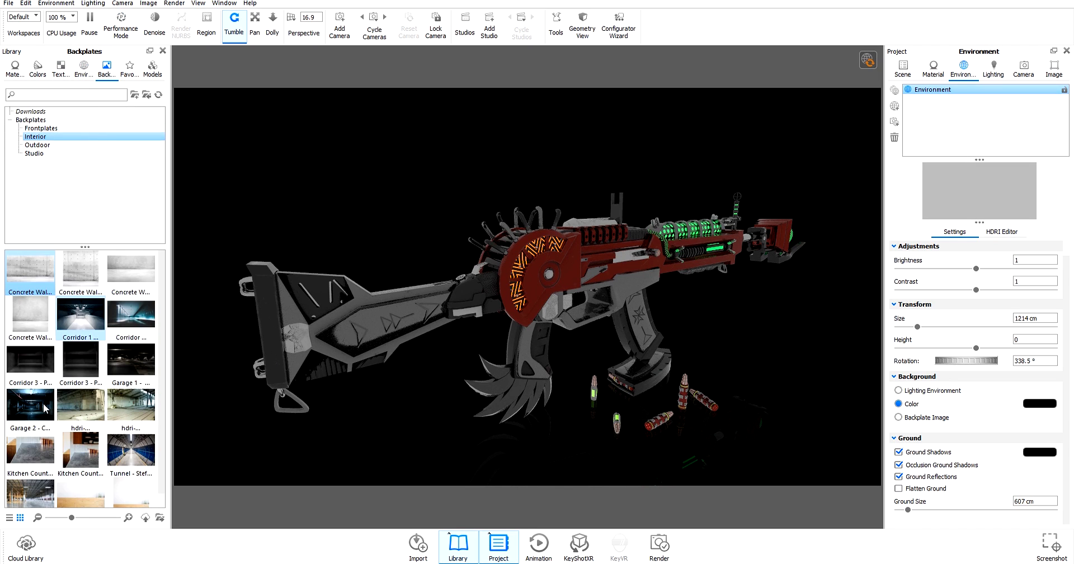
pyautogui.doubleClick(49, 266)
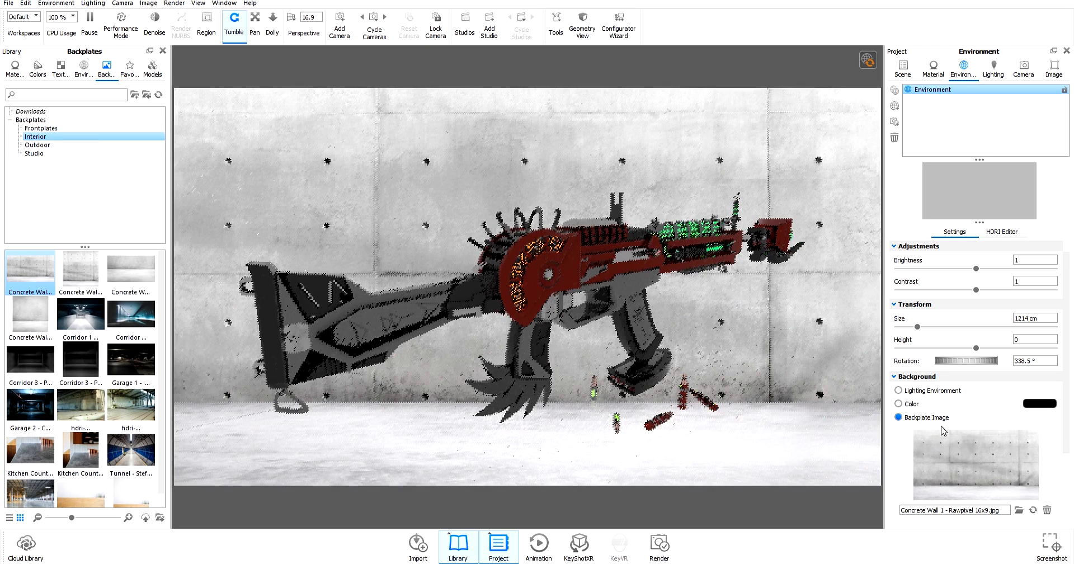
pyautogui.scroll(-2, 972, 495)
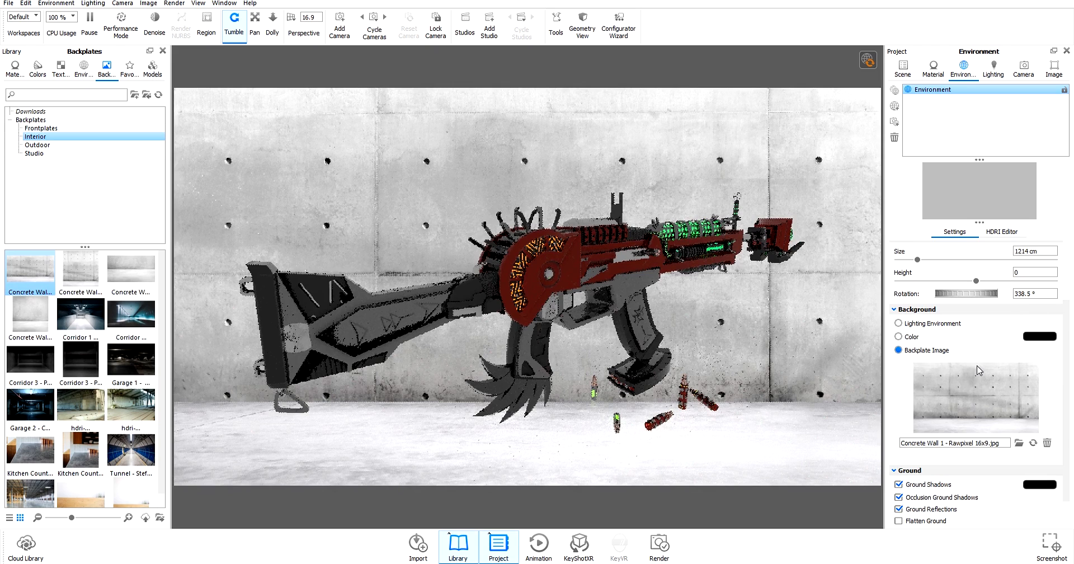
pyautogui.scroll(1, 944, 371)
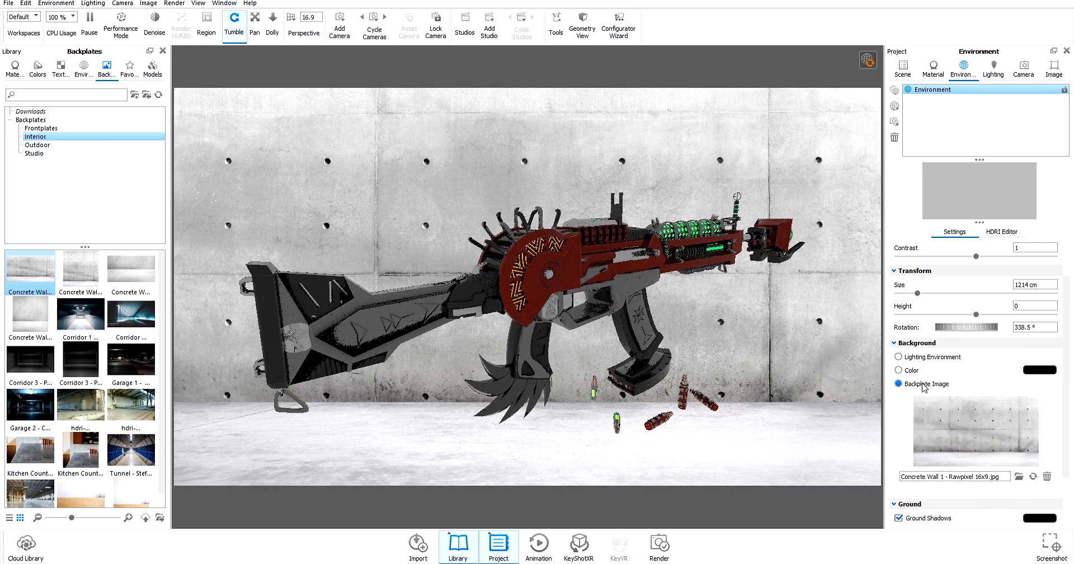
pyautogui.click(910, 372)
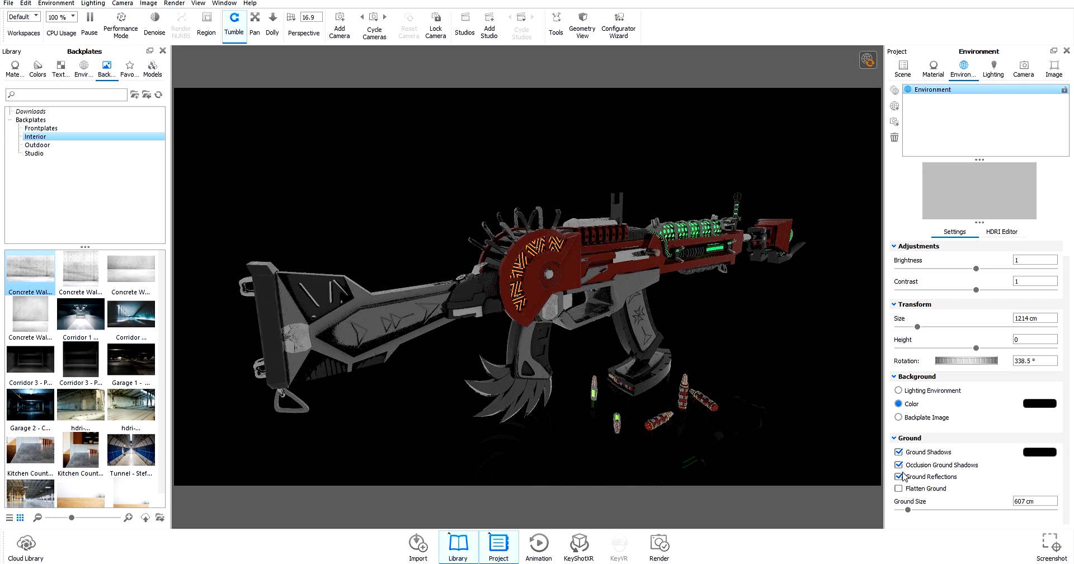
# Toggle Ground Shadows off and back on, and enable Flatten Ground for the environment
pyautogui.click(901, 451)
pyautogui.click(902, 452)
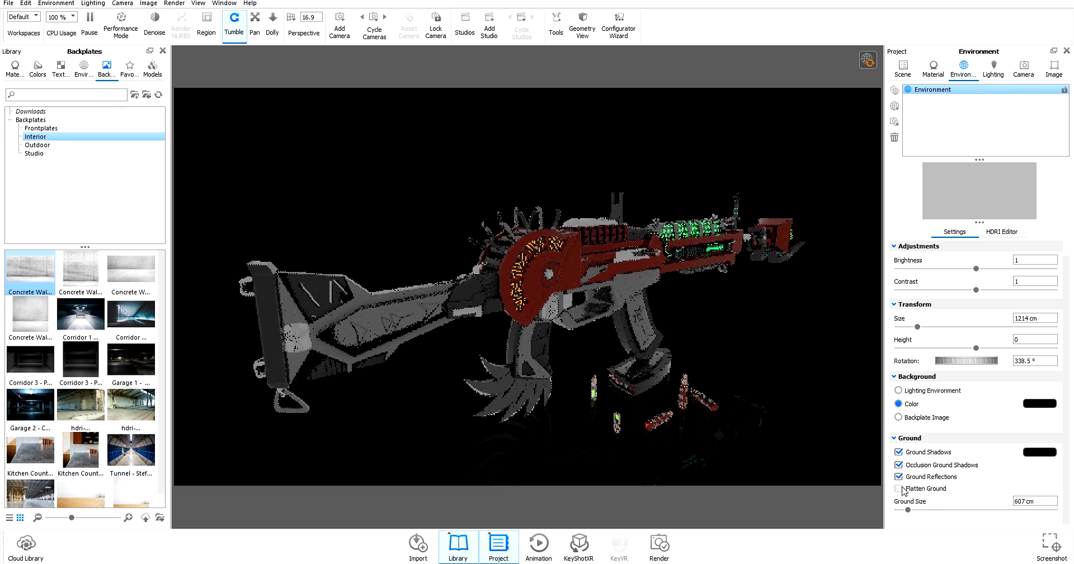
pyautogui.click(899, 488)
pyautogui.click(899, 489)
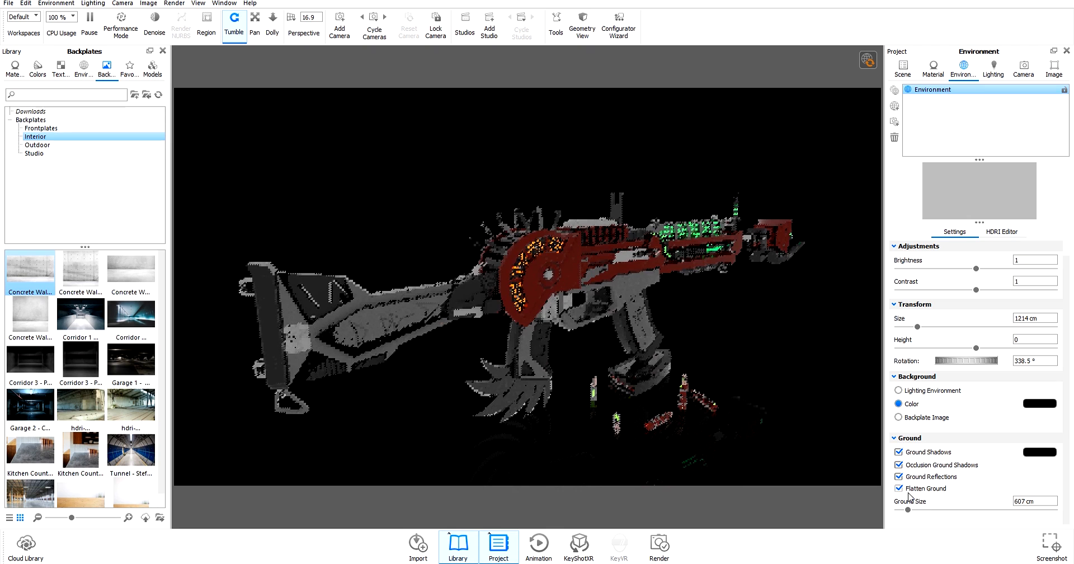
# Add a group above the background in the HDRI editor and rename it "lights"
pyautogui.click(996, 232)
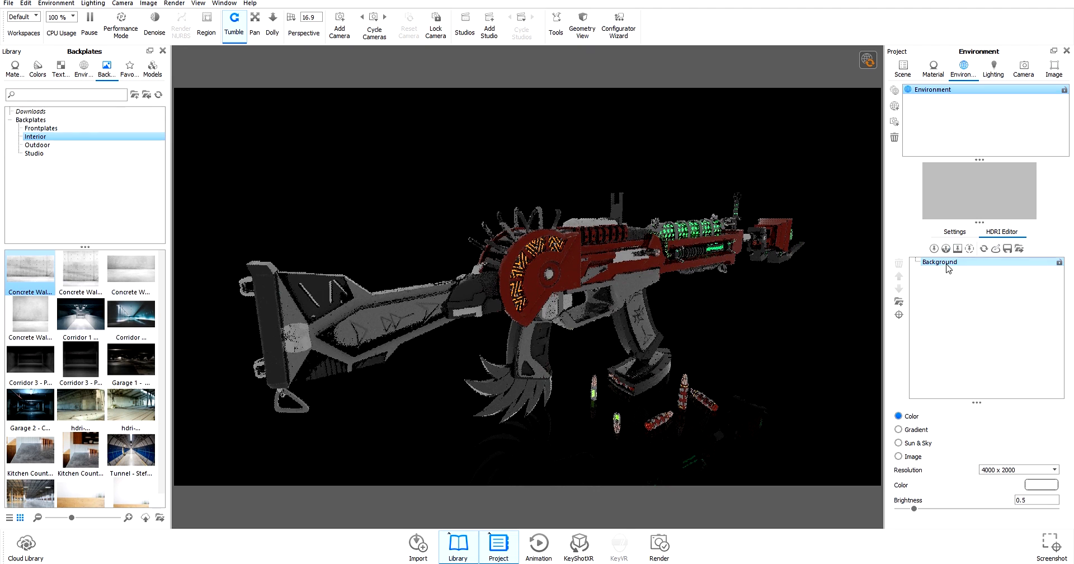
pyautogui.click(897, 296)
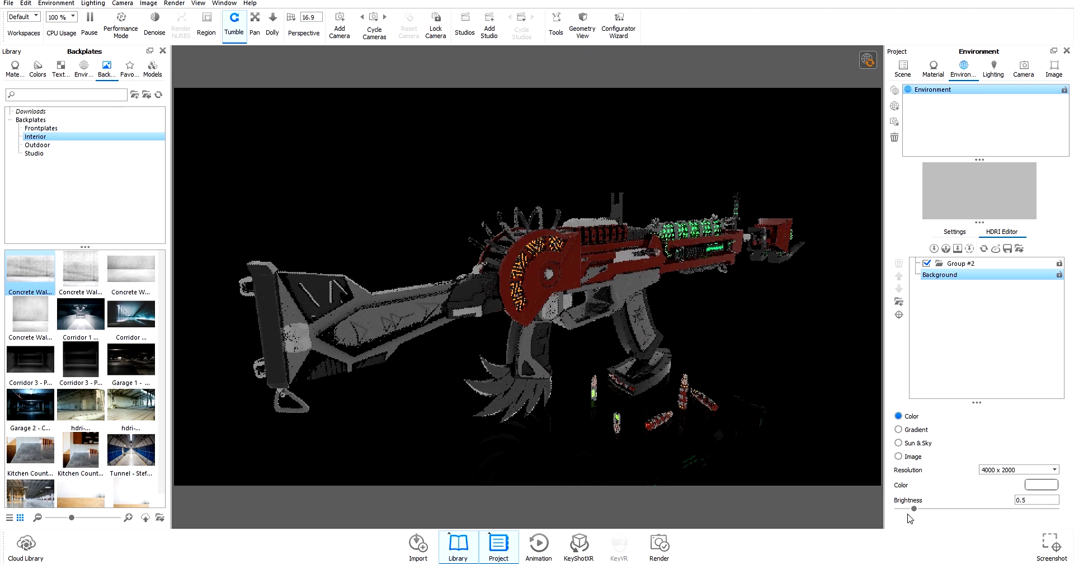
pyautogui.click(952, 265)
pyautogui.rightClick(954, 266)
pyautogui.click(986, 334)
pyautogui.write('li')
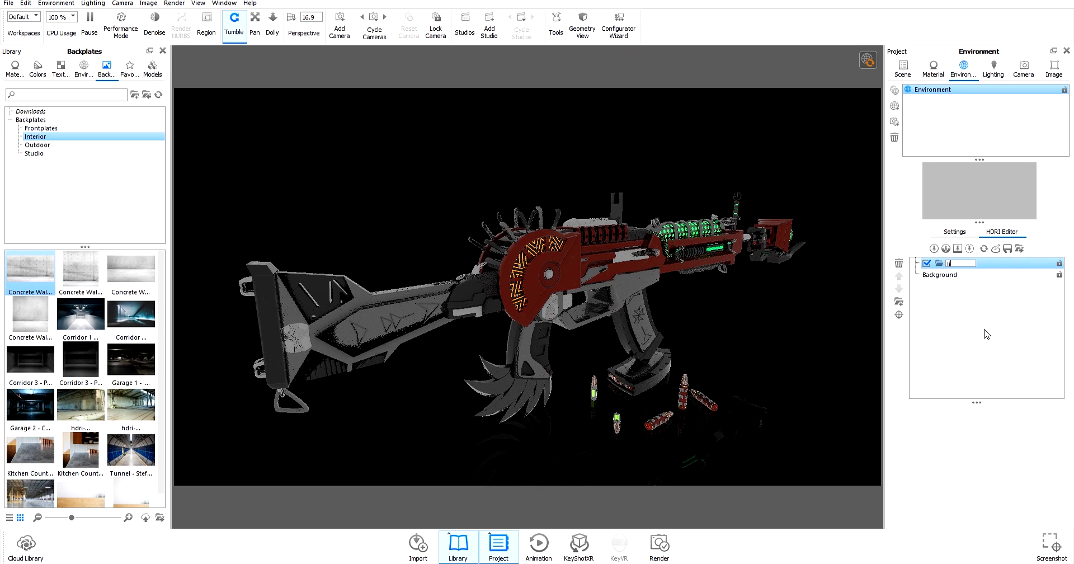
pyautogui.write('ghts')
pyautogui.press('Return')
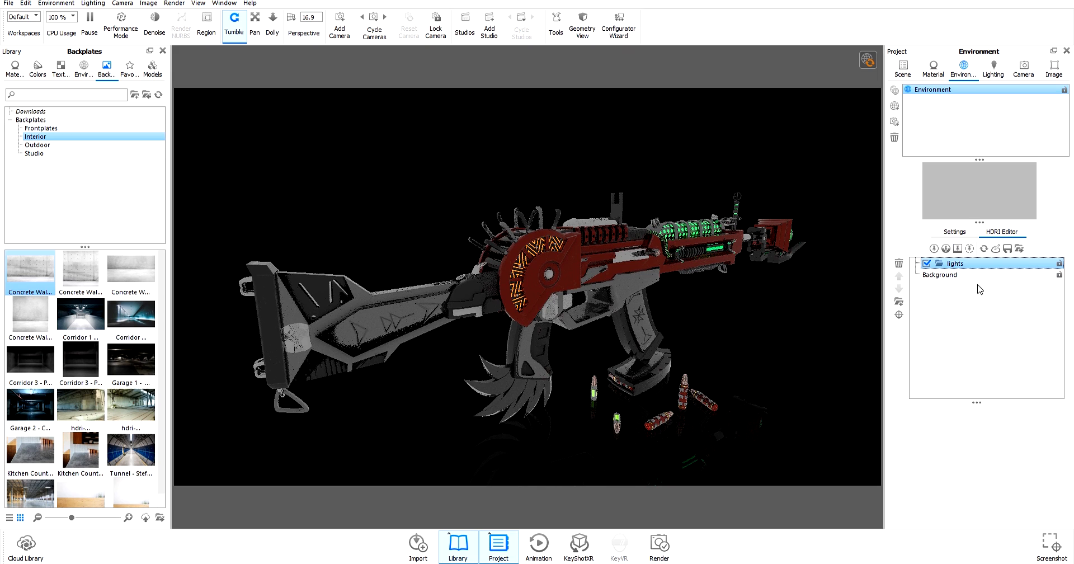
# Add a circular light pin inside the lights group and rename it "rim"
pyautogui.click(934, 248)
pyautogui.rightClick(980, 280)
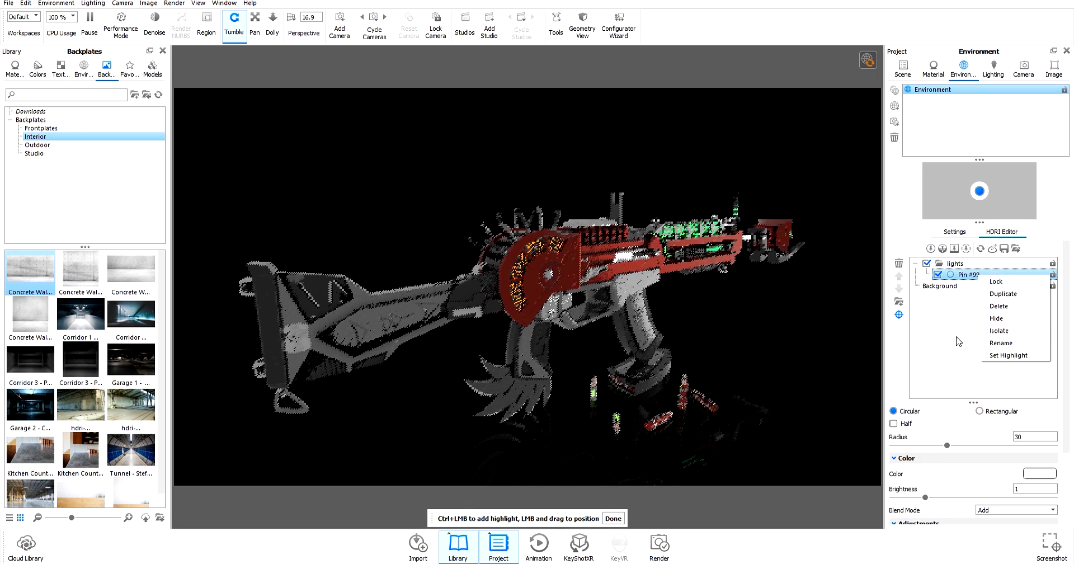
pyautogui.click(982, 378)
pyautogui.rightClick(968, 274)
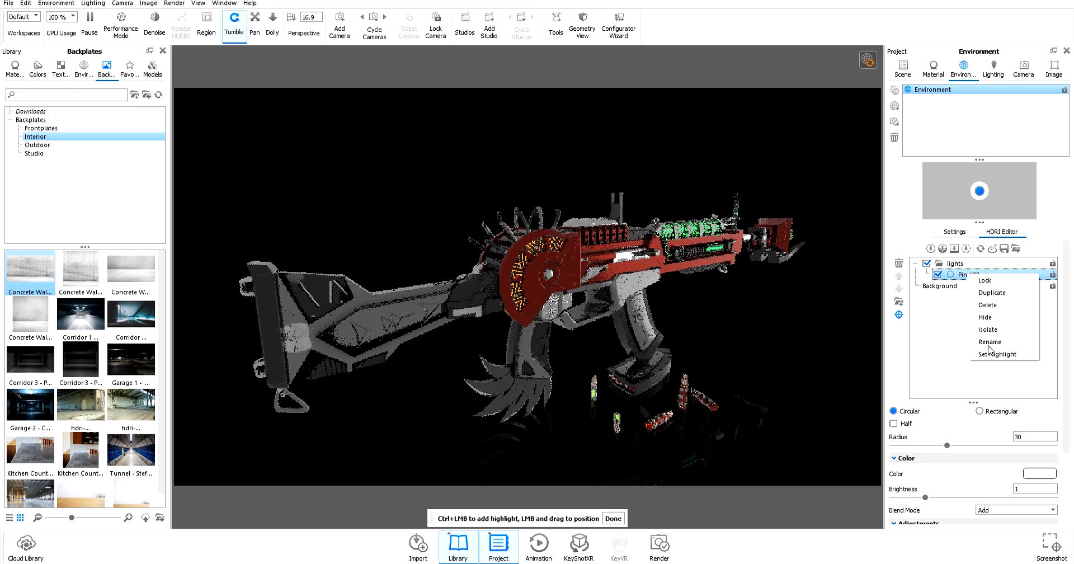
pyautogui.click(993, 345)
pyautogui.write('rim')
pyautogui.press('Return')
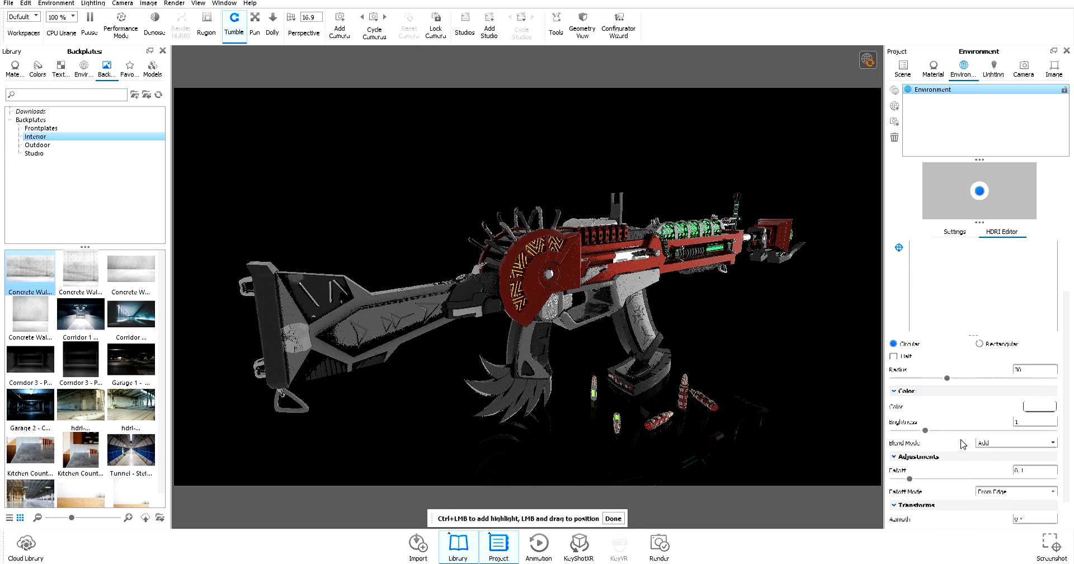
# Set the rim light's radius to 20, brightness to 8 and falloff to about 0.16, dismissing the save reminder
pyautogui.doubleClick(1030, 436)
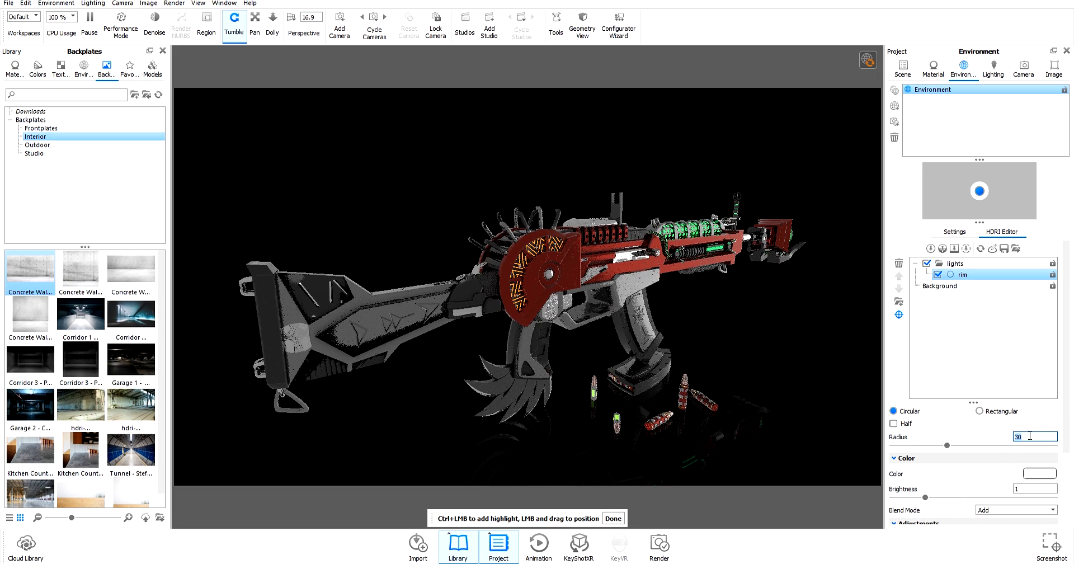
pyautogui.press('Return')
pyautogui.scroll(-1, 1032, 450)
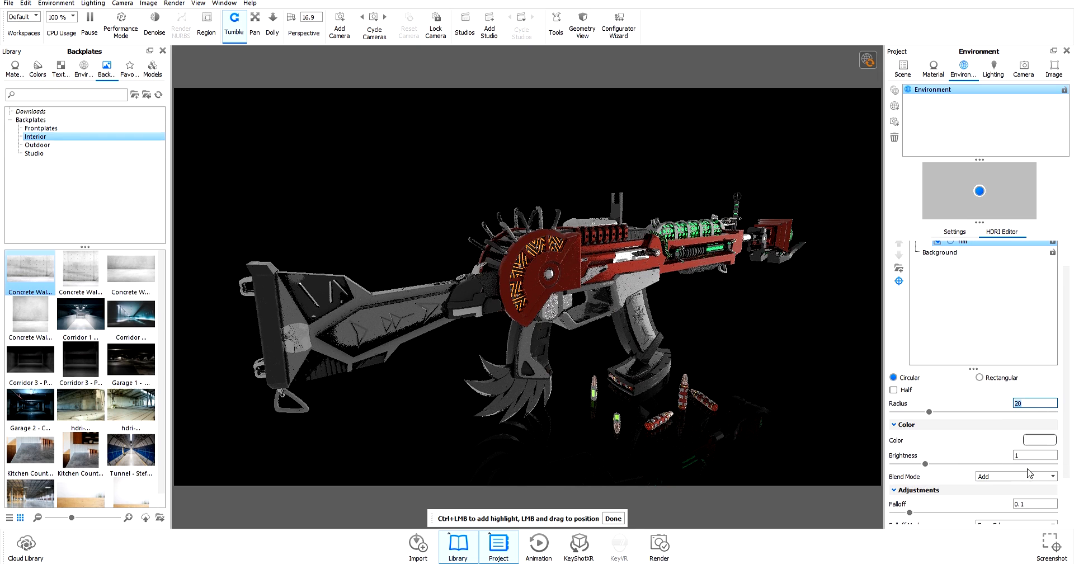
pyautogui.doubleClick(1035, 455)
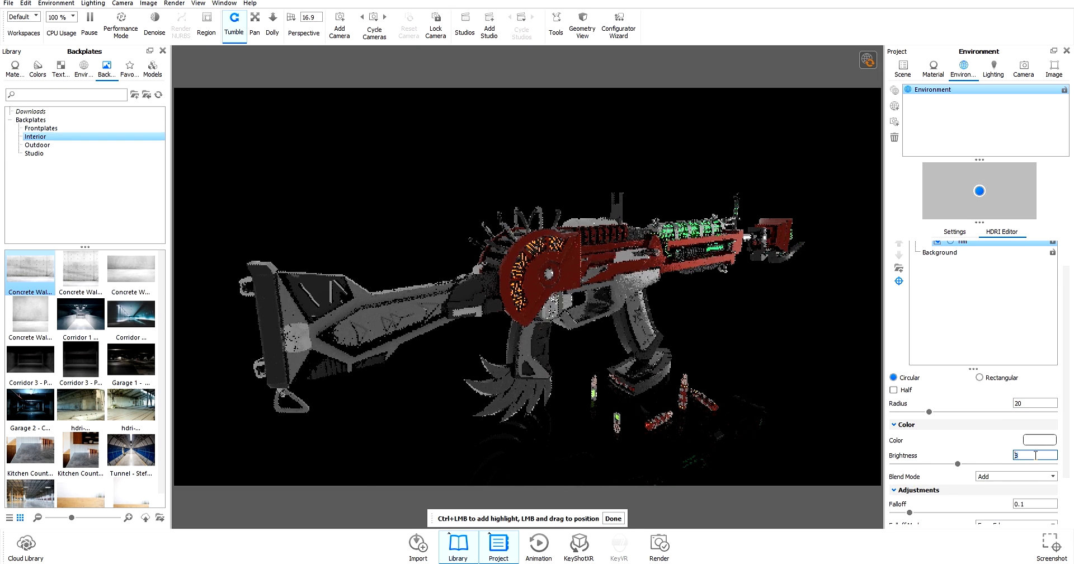
pyautogui.press('Return')
pyautogui.scroll(-2, 957, 454)
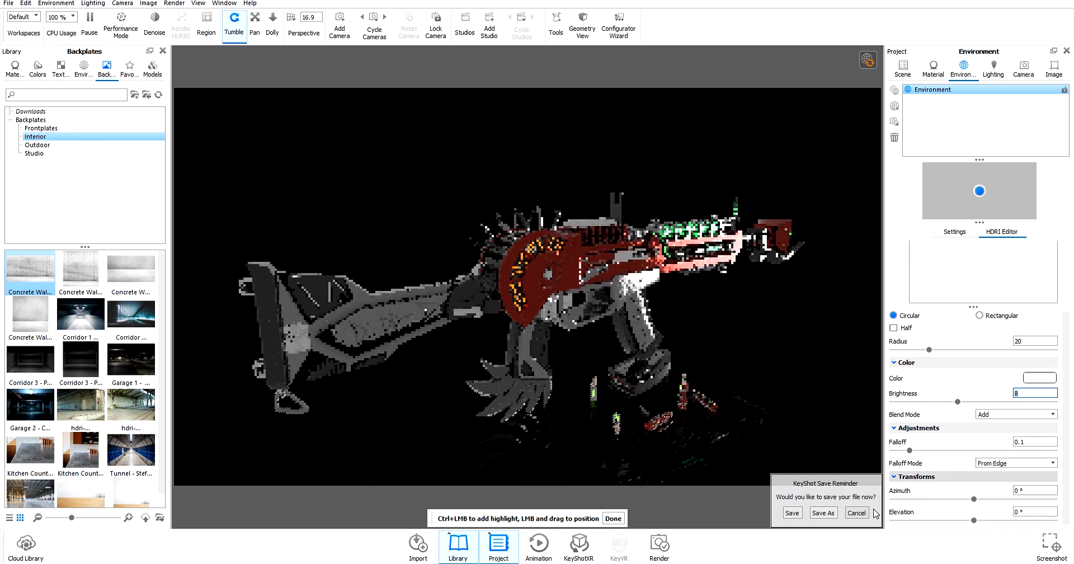
pyautogui.click(857, 512)
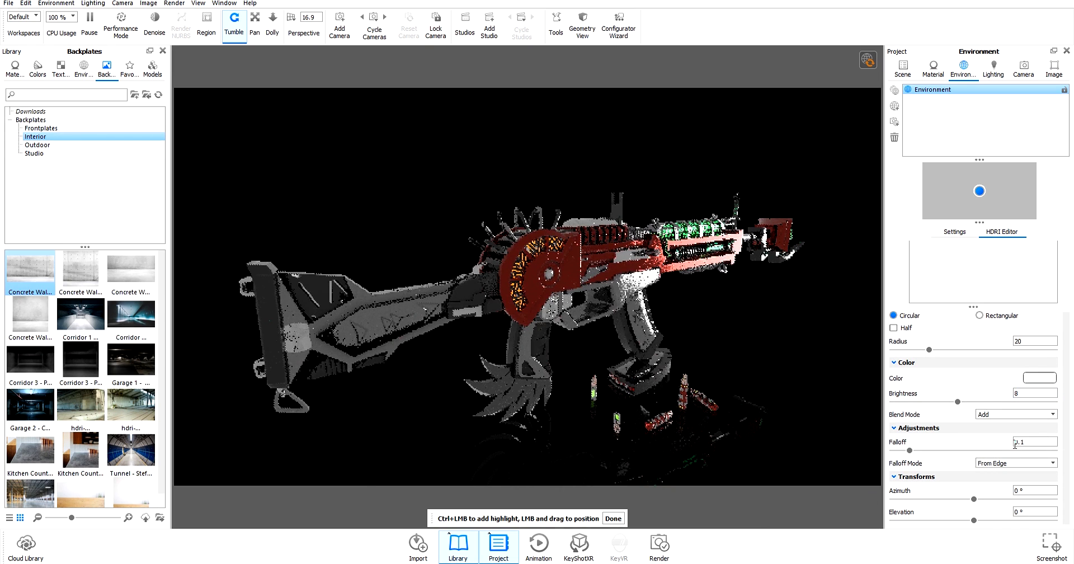
pyautogui.moveTo(910, 450); pyautogui.dragTo(919, 450)
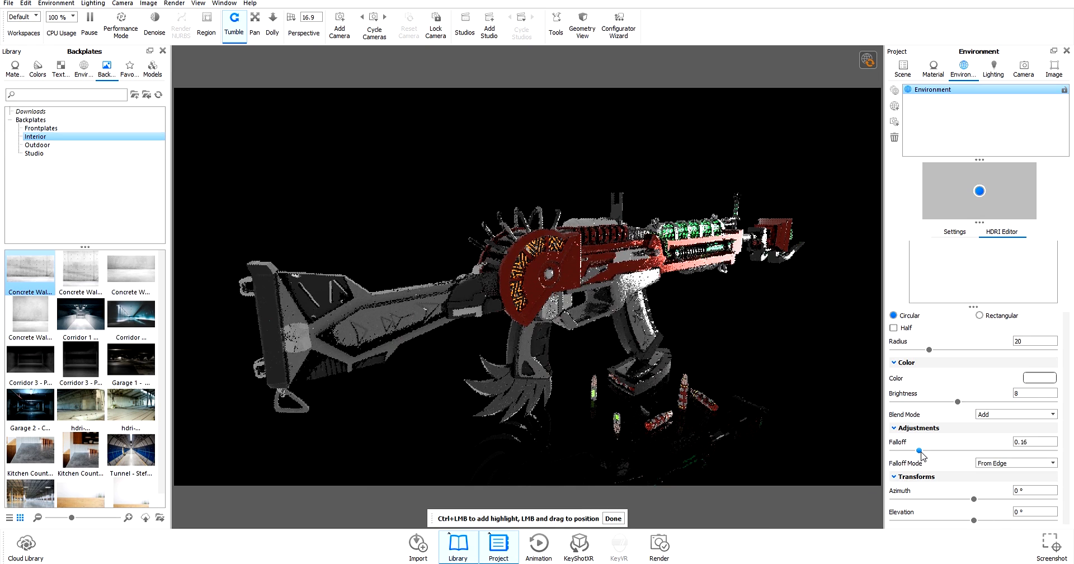
# Aim the rim light's highlight at the rifle's muzzle end, and duplicate it with the copy's highlight on the stock's upper edge
pyautogui.scroll(3, 951, 449)
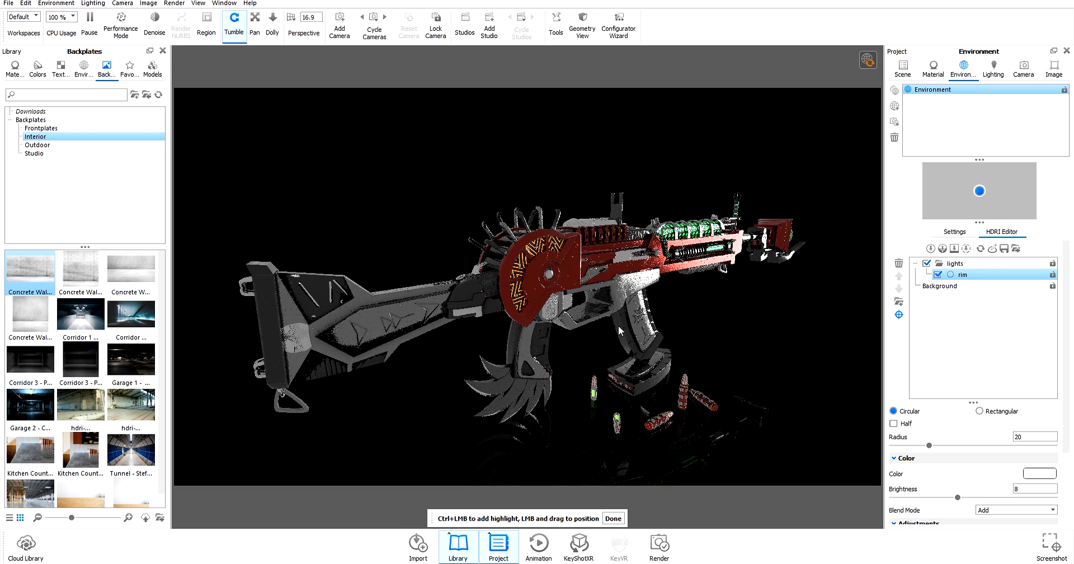
pyautogui.click(764, 222)
pyautogui.rightClick(967, 279)
pyautogui.click(989, 304)
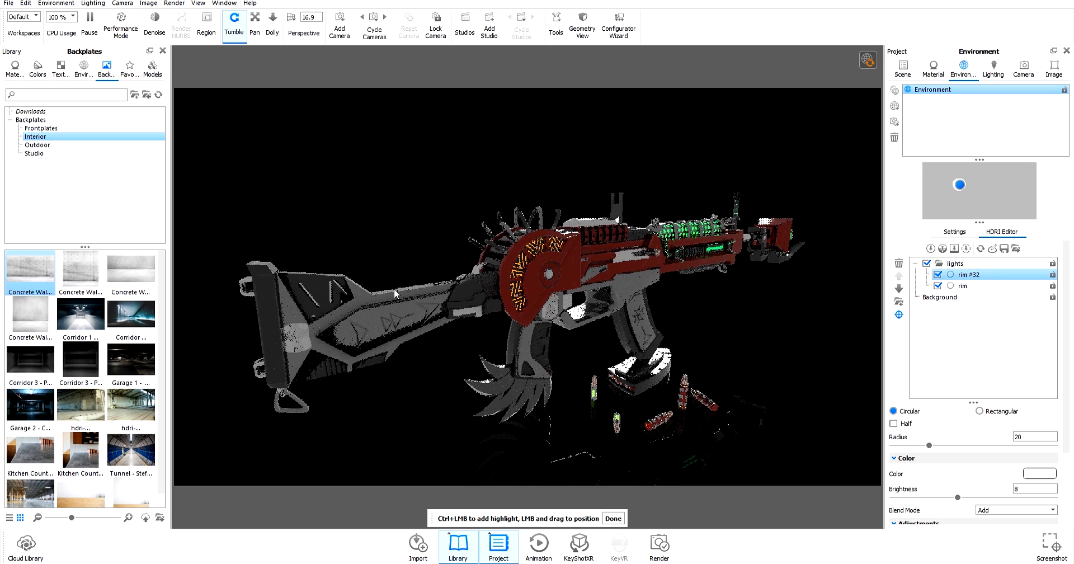
pyautogui.click(409, 287)
pyautogui.moveTo(394, 289); pyautogui.dragTo(342, 271)
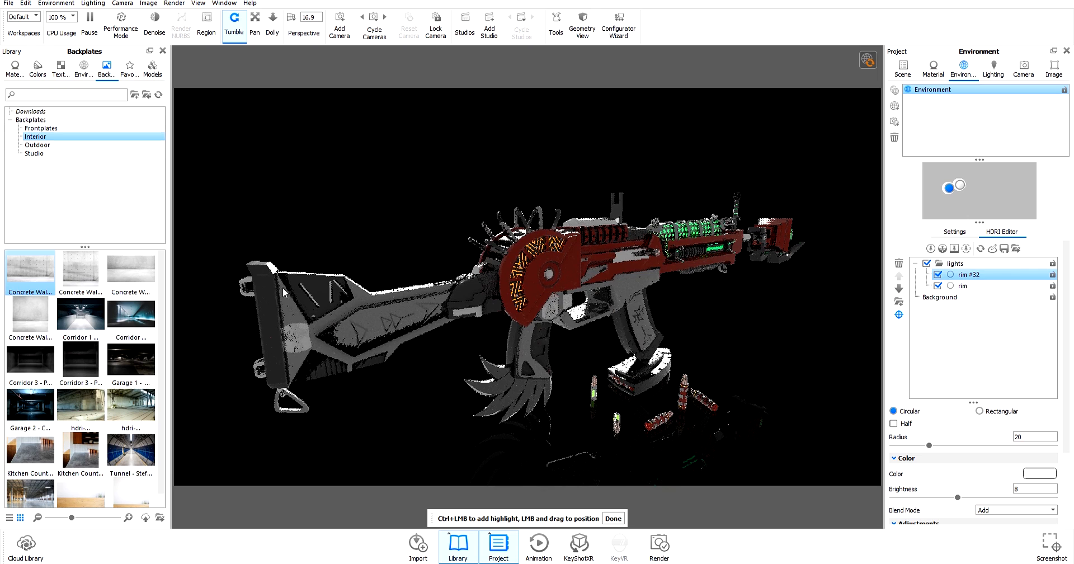
# Duplicate the second rim light and aim the copy's highlight at the rear edge of the rifle's rear grip
pyautogui.click(972, 286)
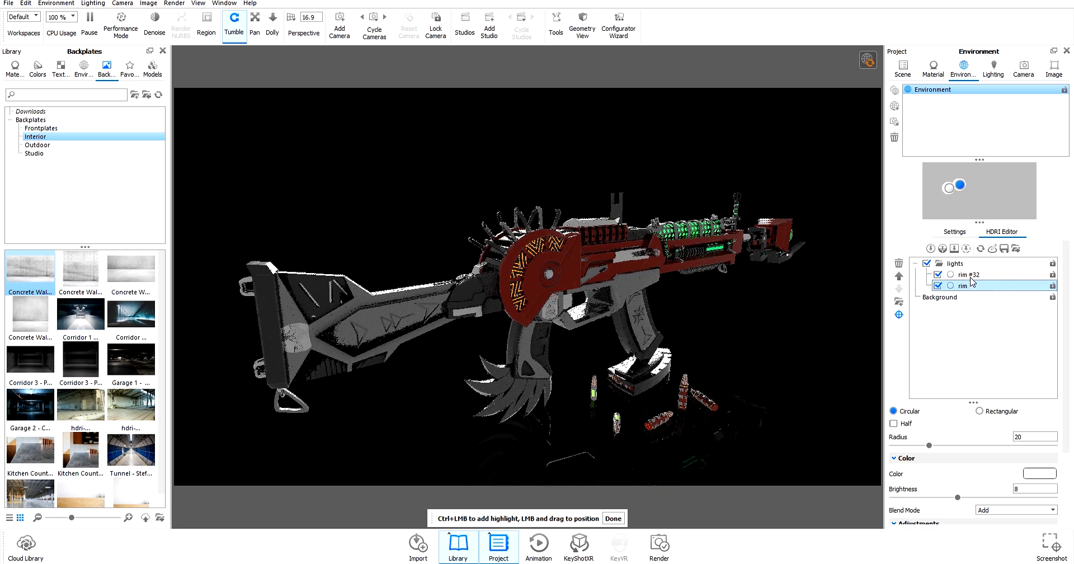
pyautogui.click(970, 278)
pyautogui.rightClick(972, 278)
pyautogui.click(989, 295)
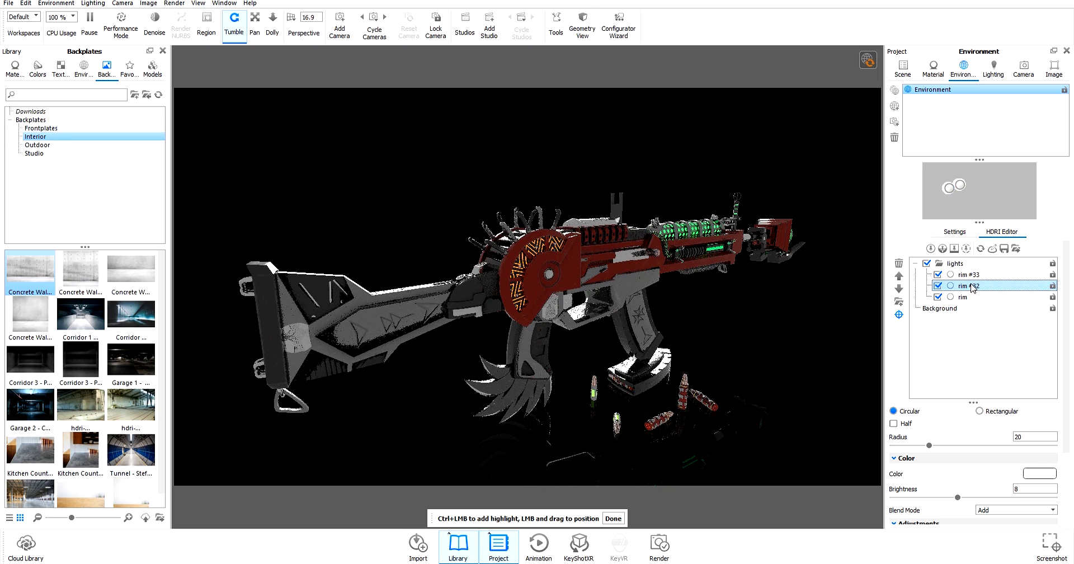
pyautogui.click(507, 360)
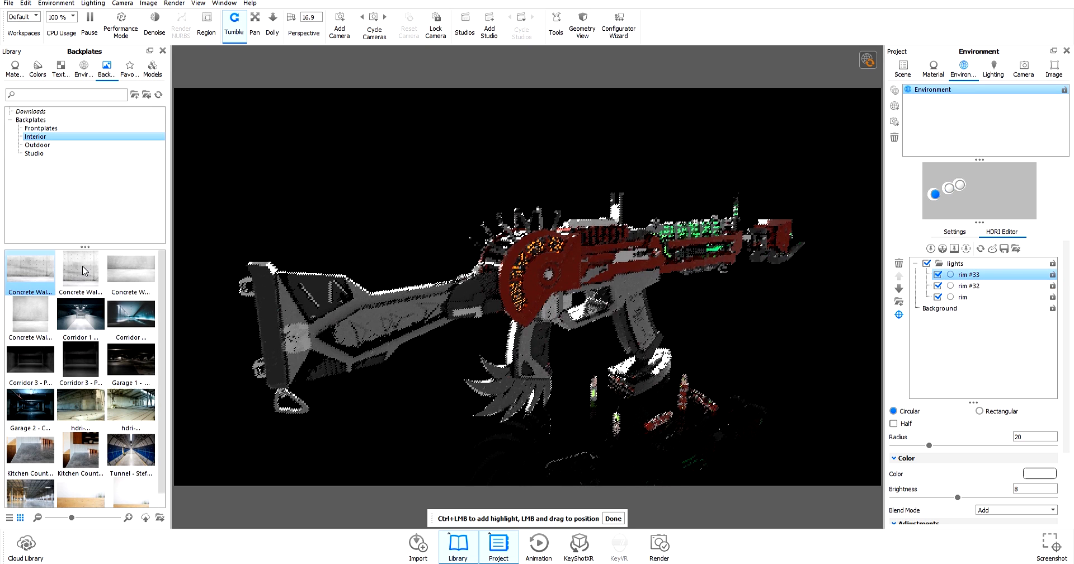
pyautogui.click(990, 280)
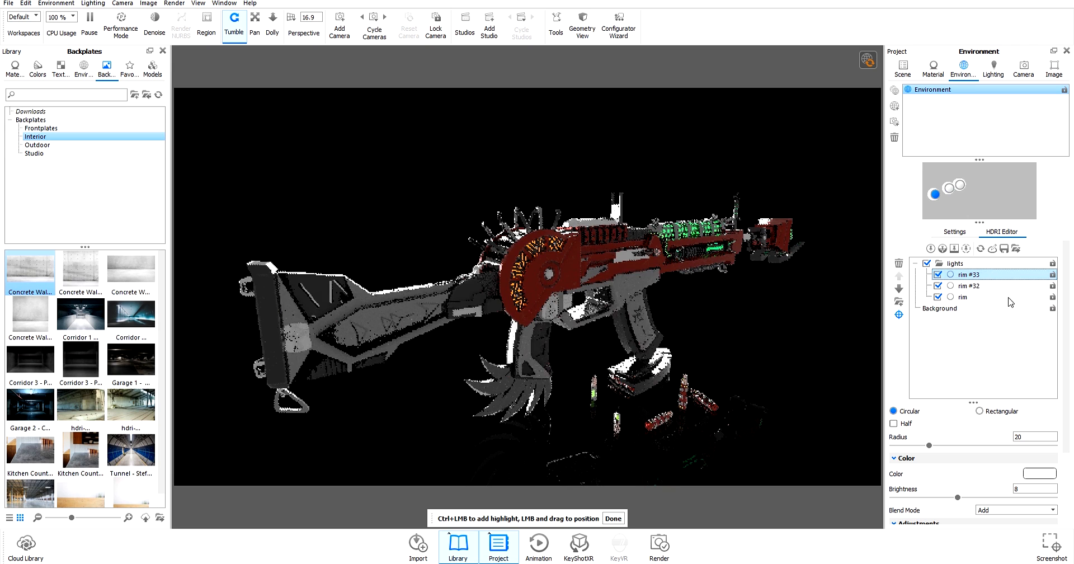
# Add another circular light pin inside the lights group and rename it "key"
pyautogui.click(930, 248)
pyautogui.rightClick(974, 280)
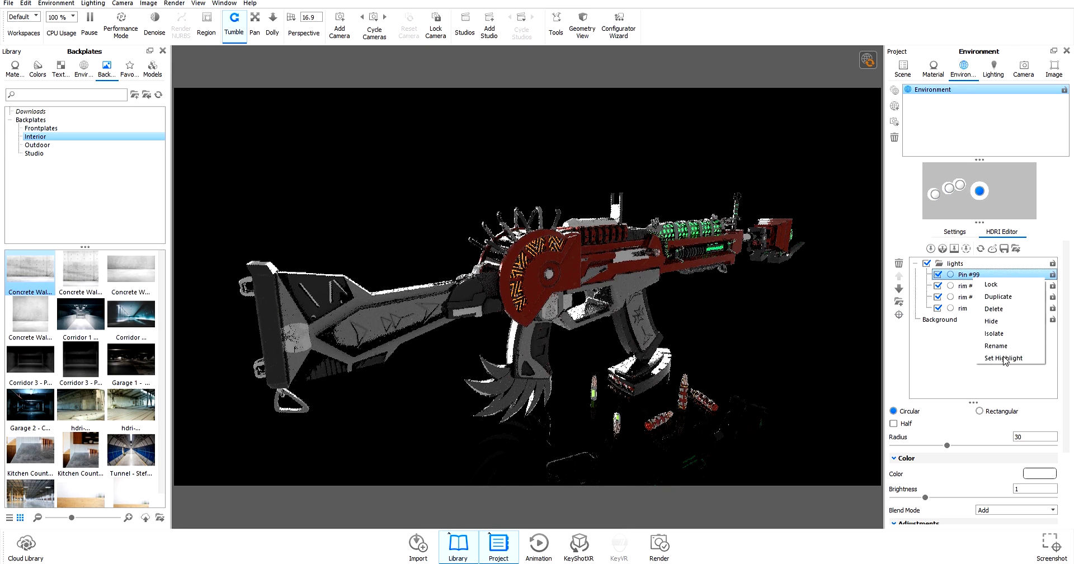
pyautogui.click(1007, 348)
pyautogui.press('BackSpace')
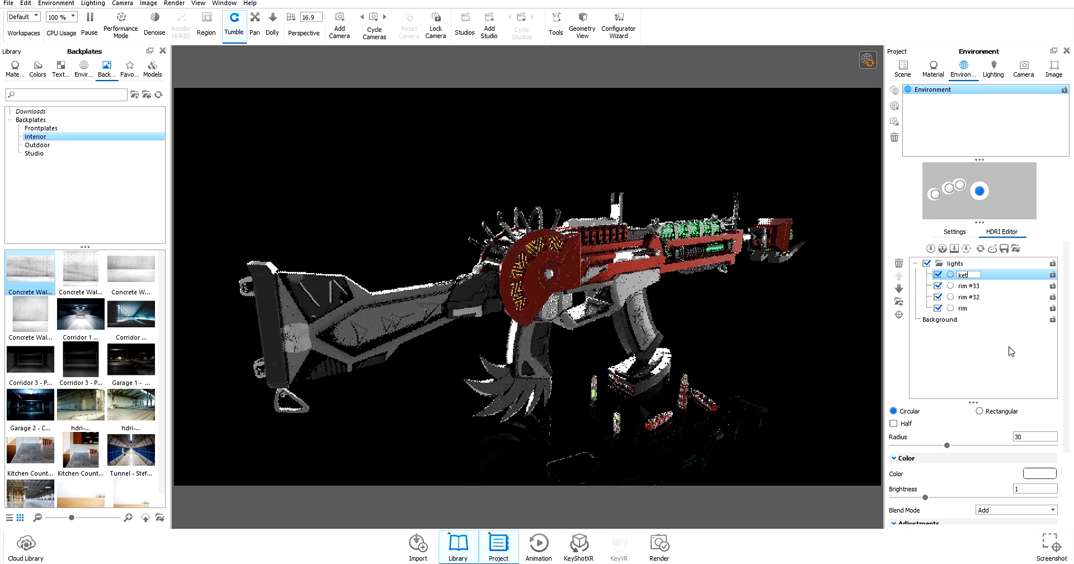
pyautogui.press('Return')
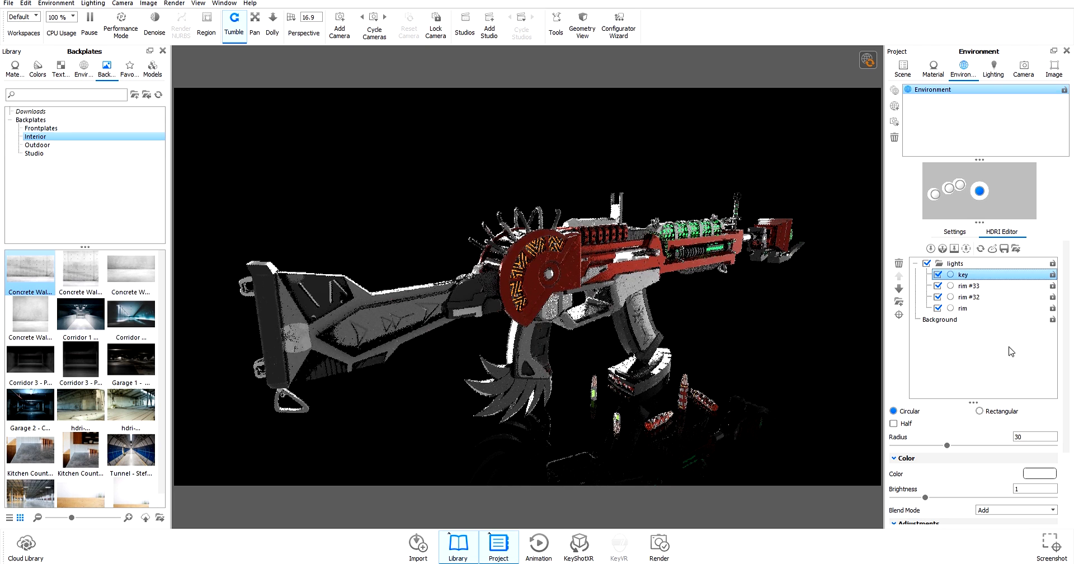
# Set the key light's radius to 60, brightness to 3 and falloff to about 0.49
pyautogui.doubleClick(1033, 437)
pyautogui.write('6')
pyautogui.write('0')
pyautogui.scroll(-1, 1033, 437)
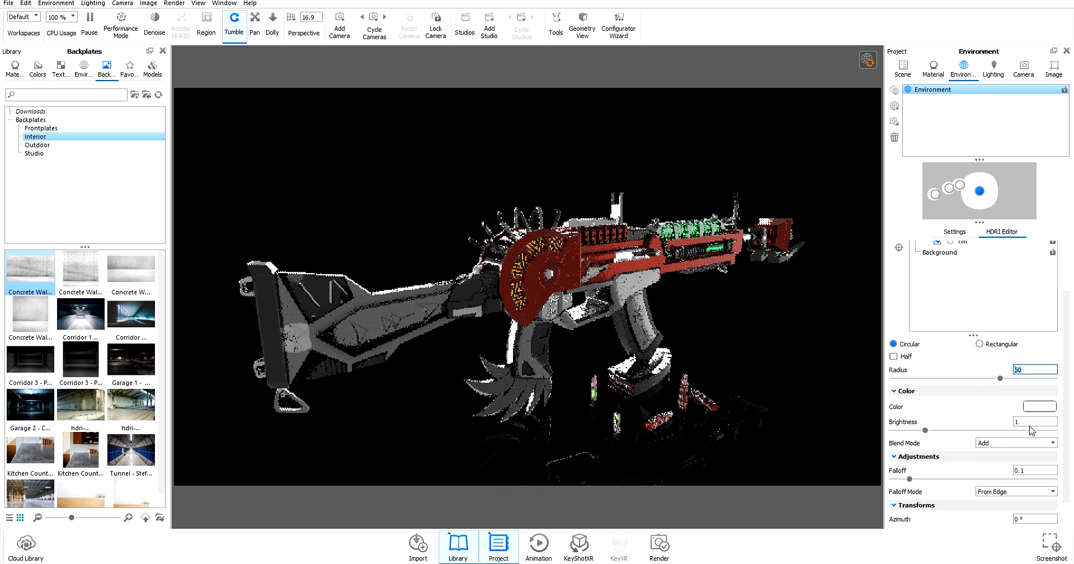
pyautogui.click(1038, 421)
pyautogui.press('BackSpace')
pyautogui.write('3')
pyautogui.press('Return')
pyautogui.scroll(-1, 954, 466)
pyautogui.moveTo(910, 450); pyautogui.dragTo(973, 457)
pyautogui.scroll(2, 973, 458)
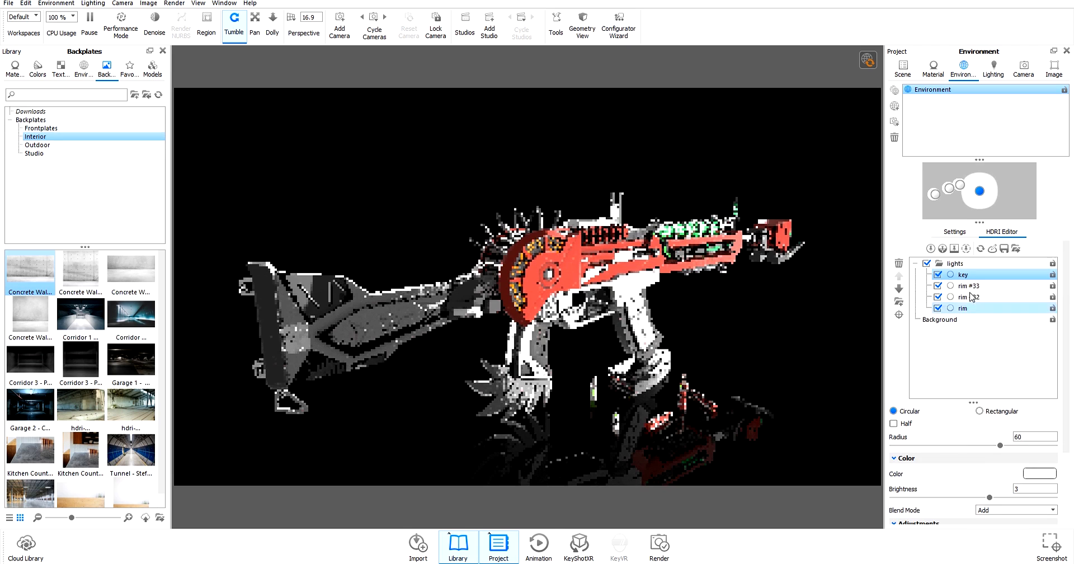
# Aim the key light's highlight at the front half of the rifle's body and set its brightness to 2
pyautogui.click(899, 315)
pyautogui.moveTo(738, 248); pyautogui.dragTo(697, 278)
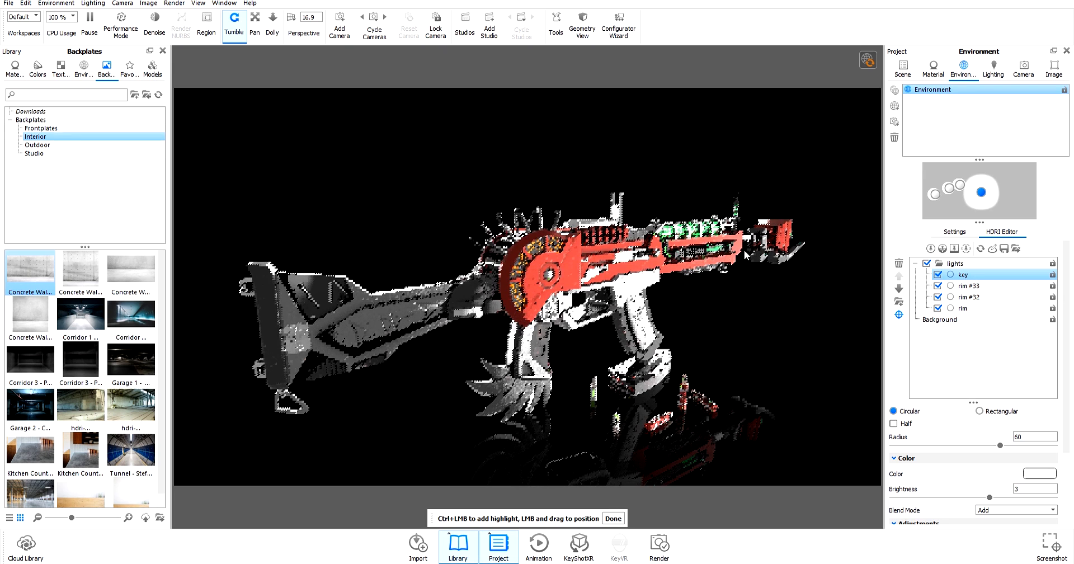
pyautogui.scroll(-3, 1056, 463)
pyautogui.click(1038, 394)
pyautogui.scroll(1, 1008, 392)
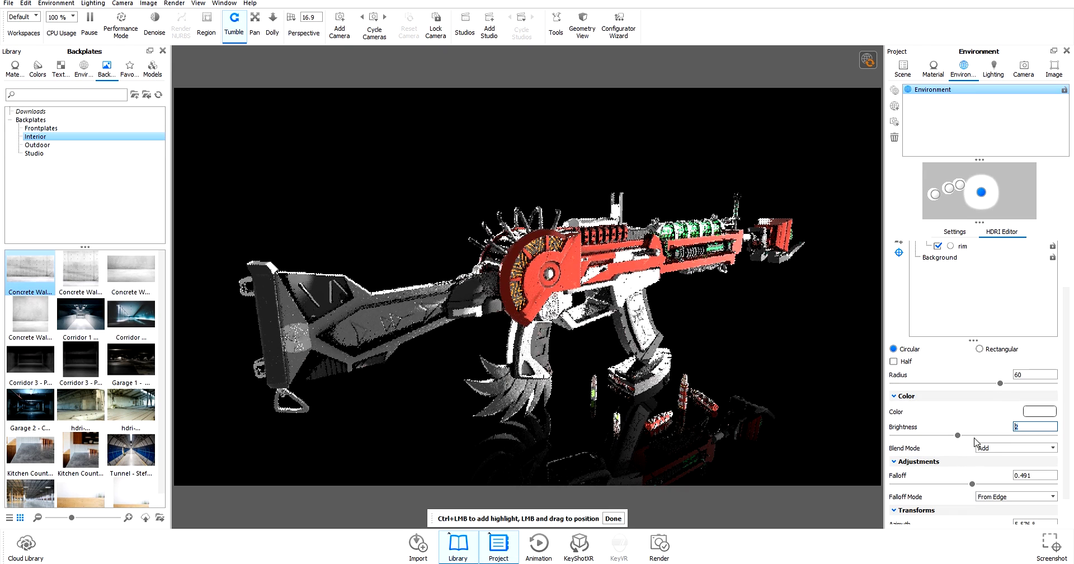
pyautogui.scroll(2, 978, 438)
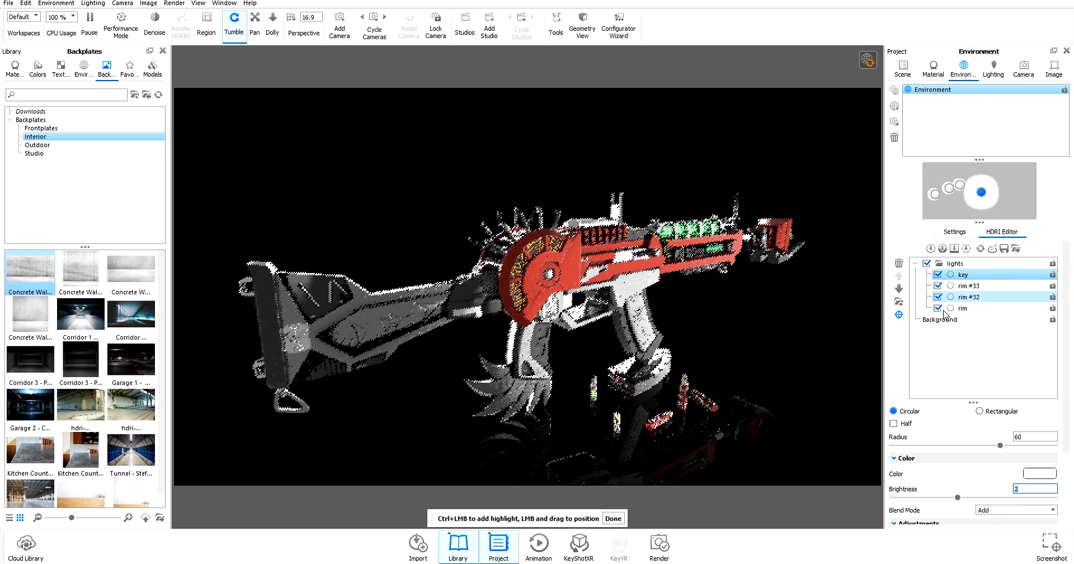
# Add a new circular light pin above the key light and rename it "fill"
pyautogui.rightClick(969, 276)
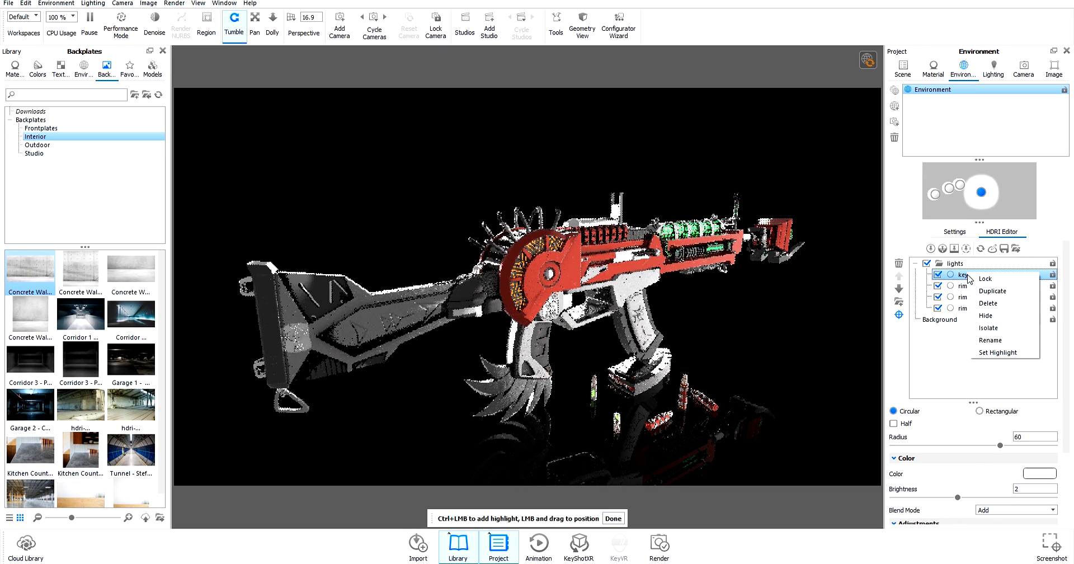
pyautogui.click(933, 253)
pyautogui.click(933, 253)
pyautogui.rightClick(977, 275)
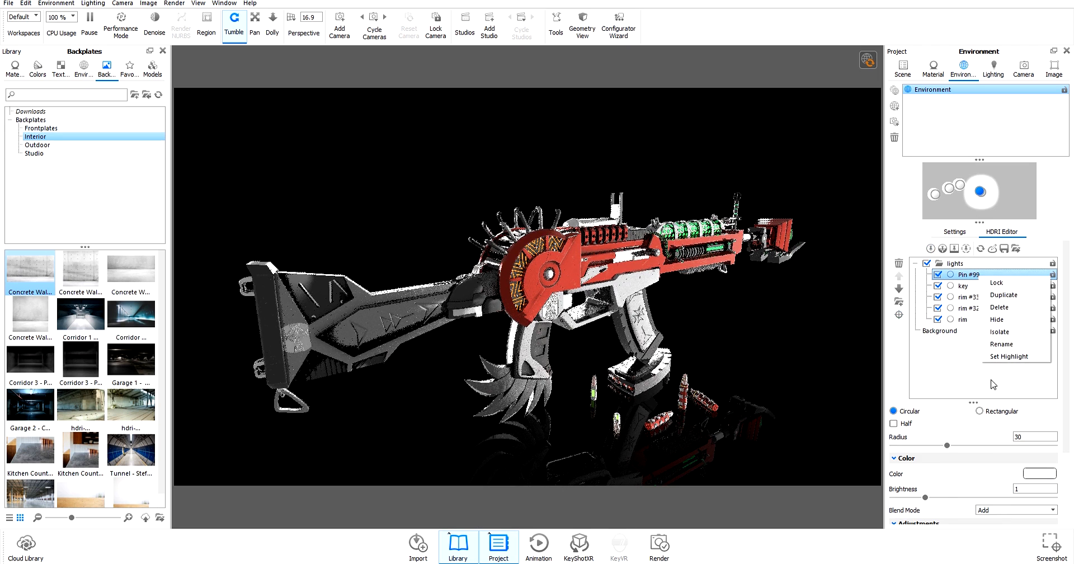
pyautogui.click(1017, 348)
pyautogui.write('fill')
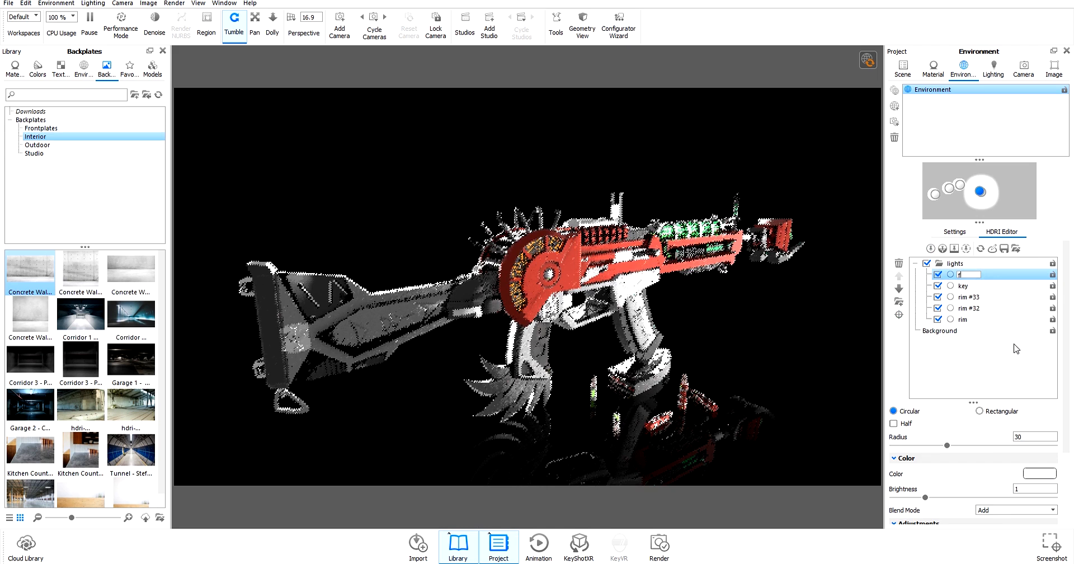
pyautogui.press('Return')
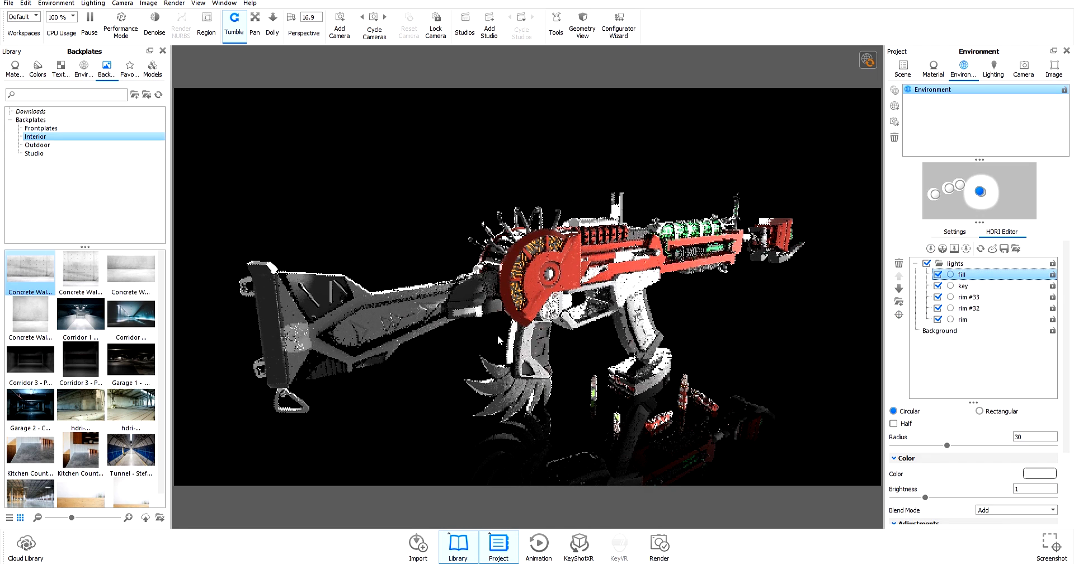
# Set the fill light's radius to 100 and its falloff to about 0.5
pyautogui.scroll(-2, 963, 421)
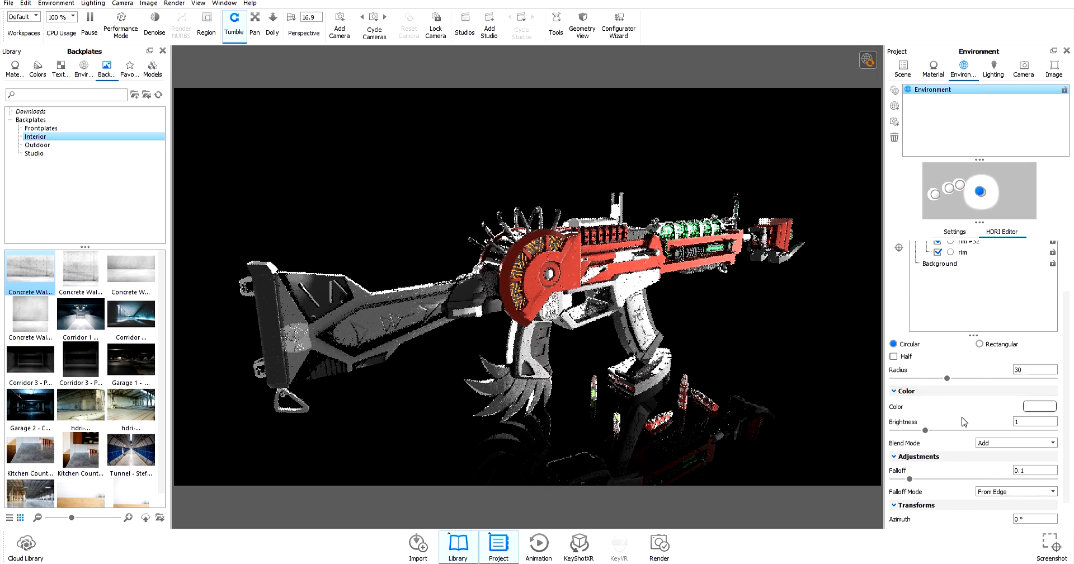
pyautogui.scroll(3, 946, 392)
pyautogui.doubleClick(1033, 435)
pyautogui.write('100')
pyautogui.press('Return')
pyautogui.scroll(-1, 1003, 455)
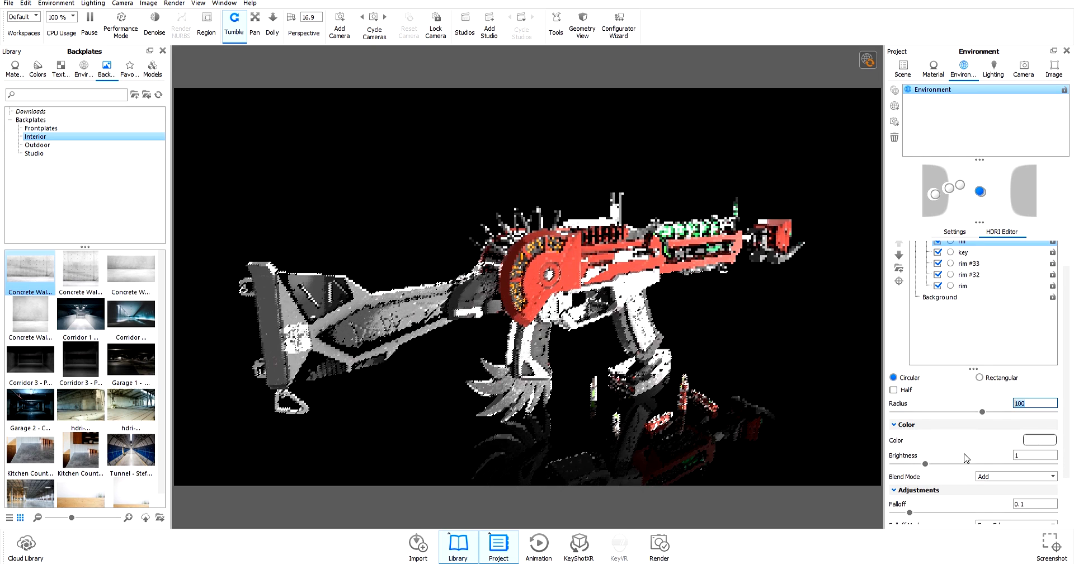
pyautogui.scroll(-1, 917, 475)
pyautogui.click(1034, 470)
pyautogui.click(1039, 470)
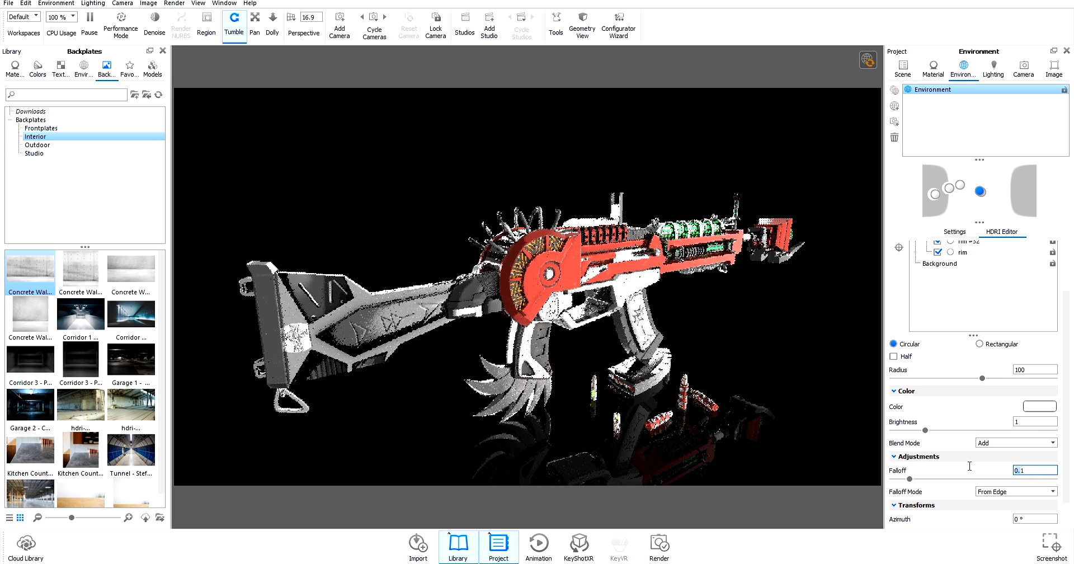
pyautogui.moveTo(1035, 469); pyautogui.dragTo(1007, 473)
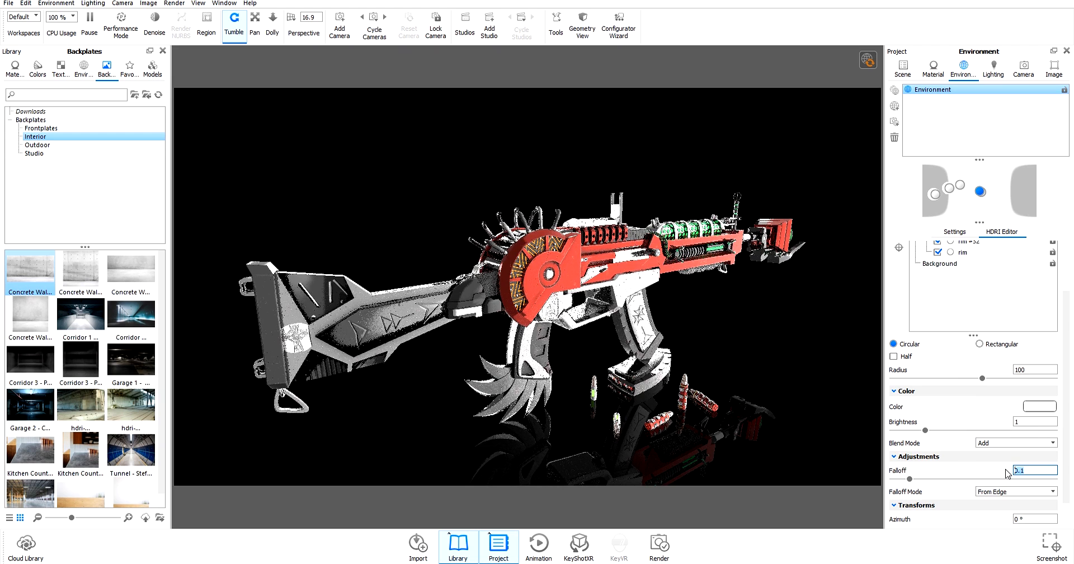
pyautogui.write('3')
pyautogui.press('Return')
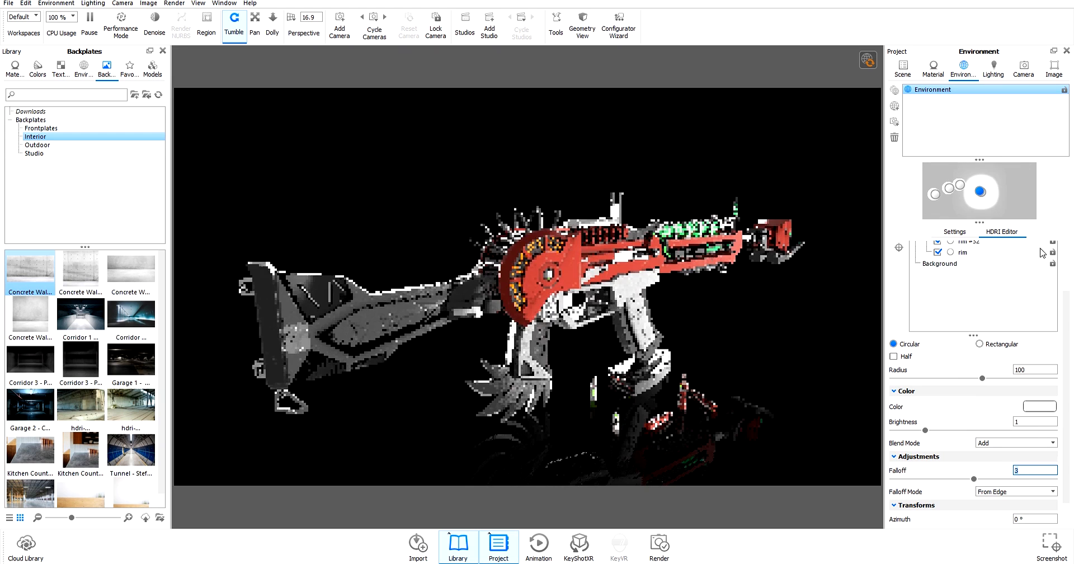
# Move the fill light on the HDRI map away from the key light to just above the rim lights
pyautogui.click(980, 191)
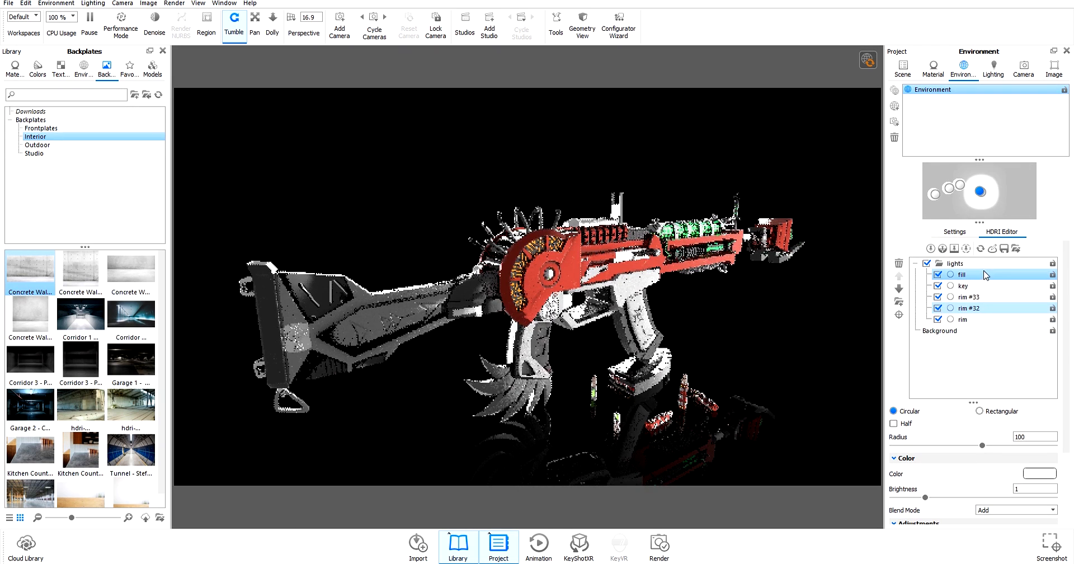
pyautogui.moveTo(980, 192); pyautogui.dragTo(947, 178)
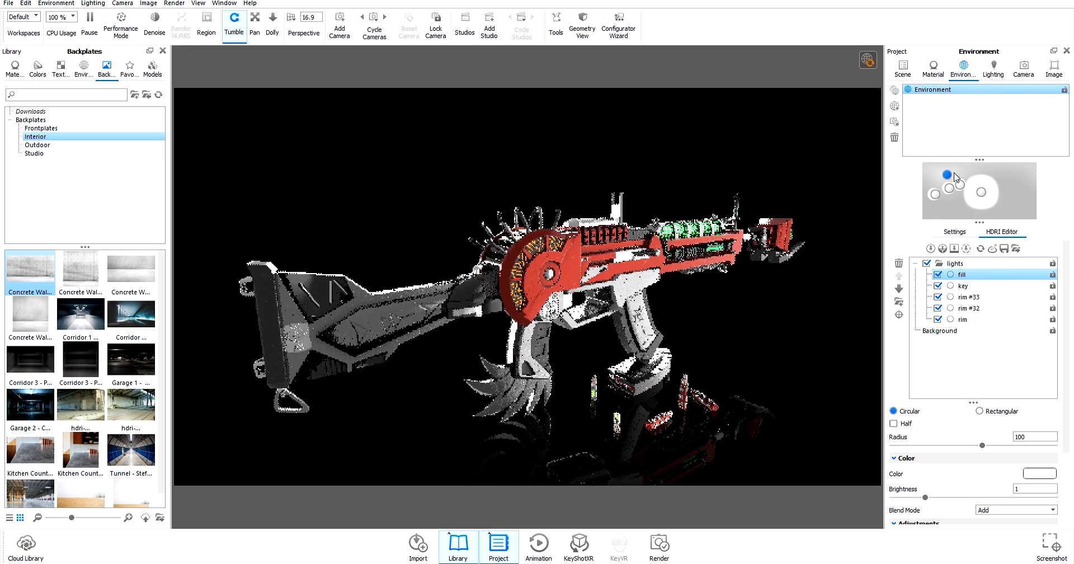
pyautogui.moveTo(947, 178); pyautogui.dragTo(945, 177)
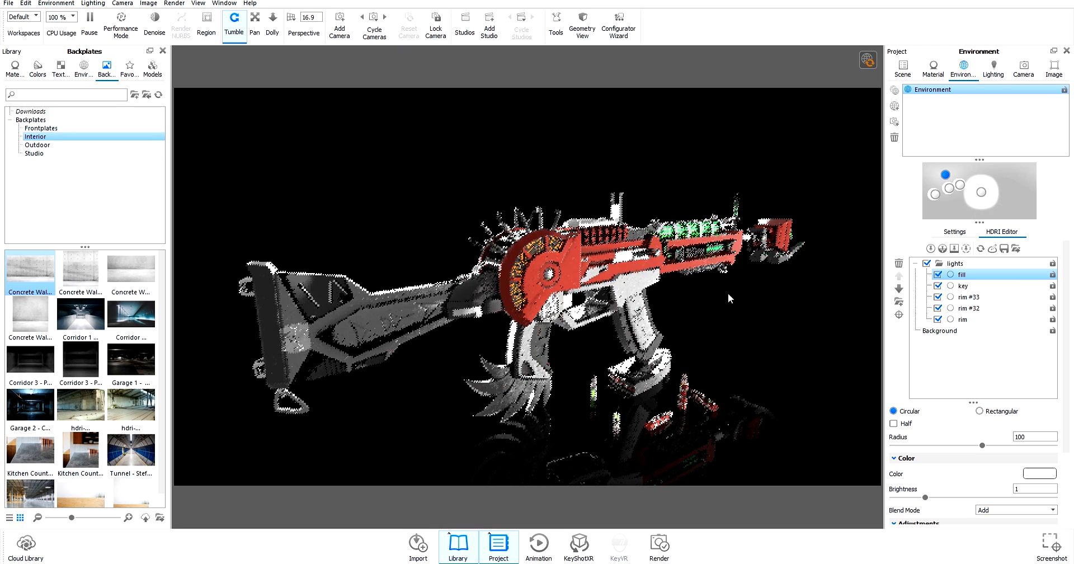
pyautogui.click(916, 264)
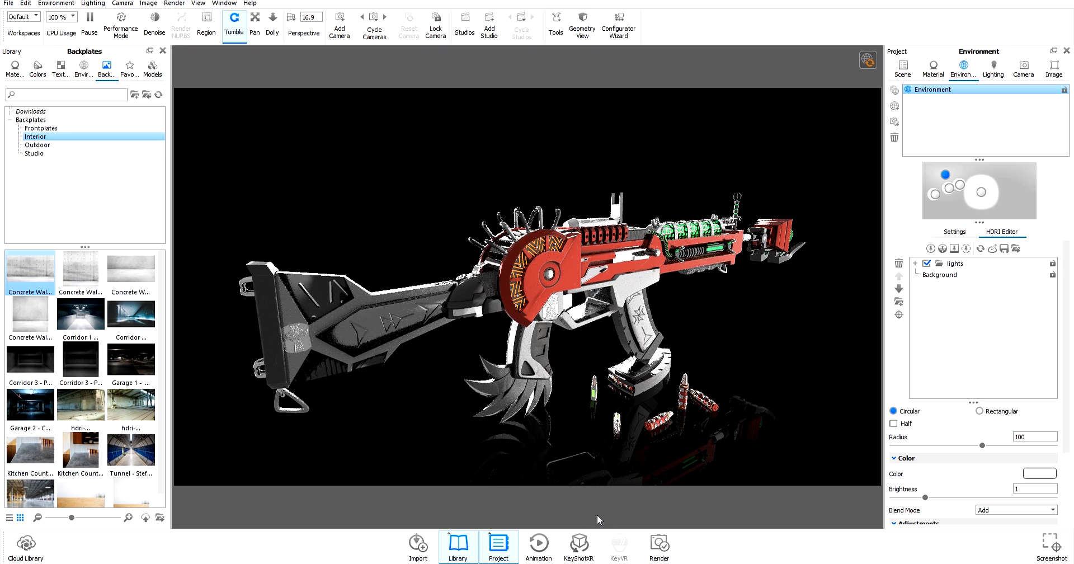
pyautogui.click(915, 263)
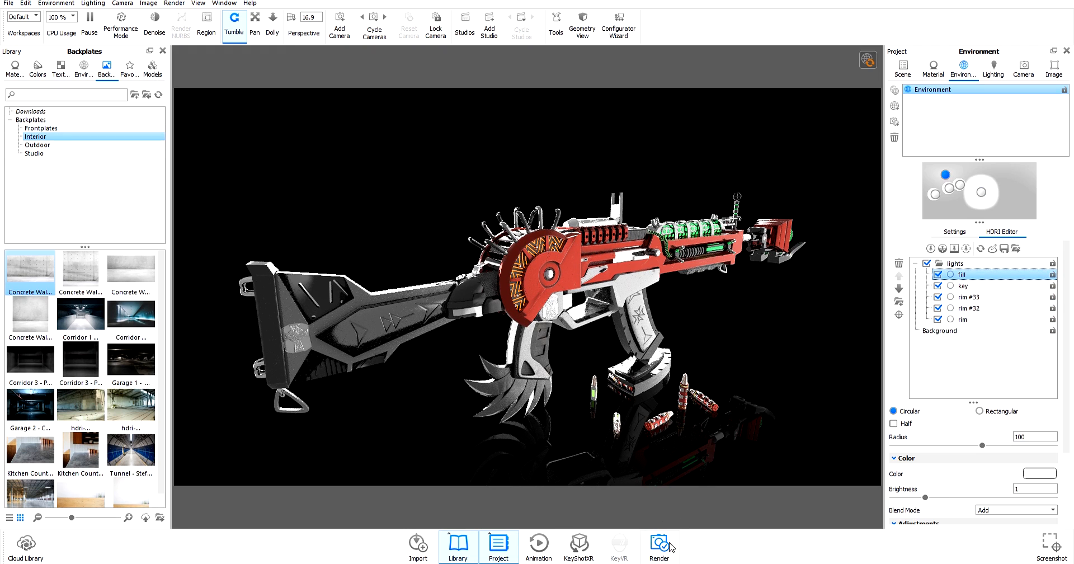
# Add a Turntable animation to New Model Set 2 with the Animation Wizard
pyautogui.click(538, 546)
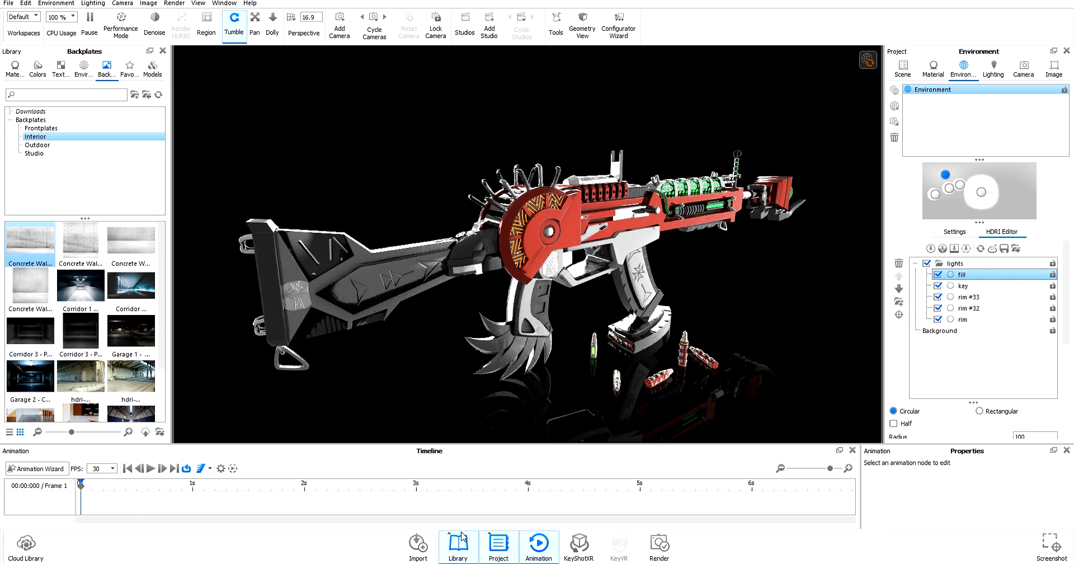
pyautogui.click(35, 468)
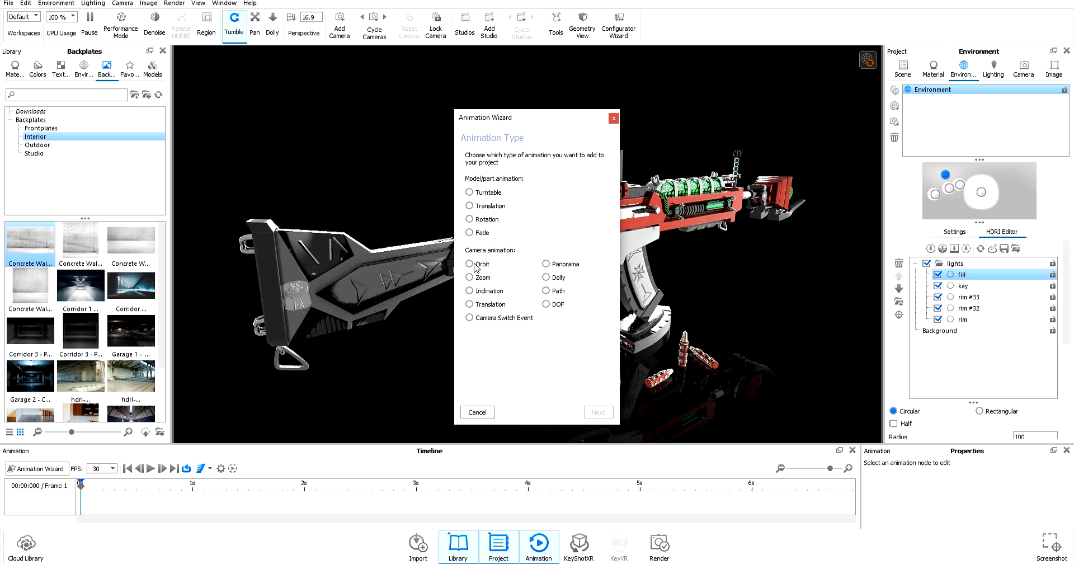
pyautogui.click(476, 193)
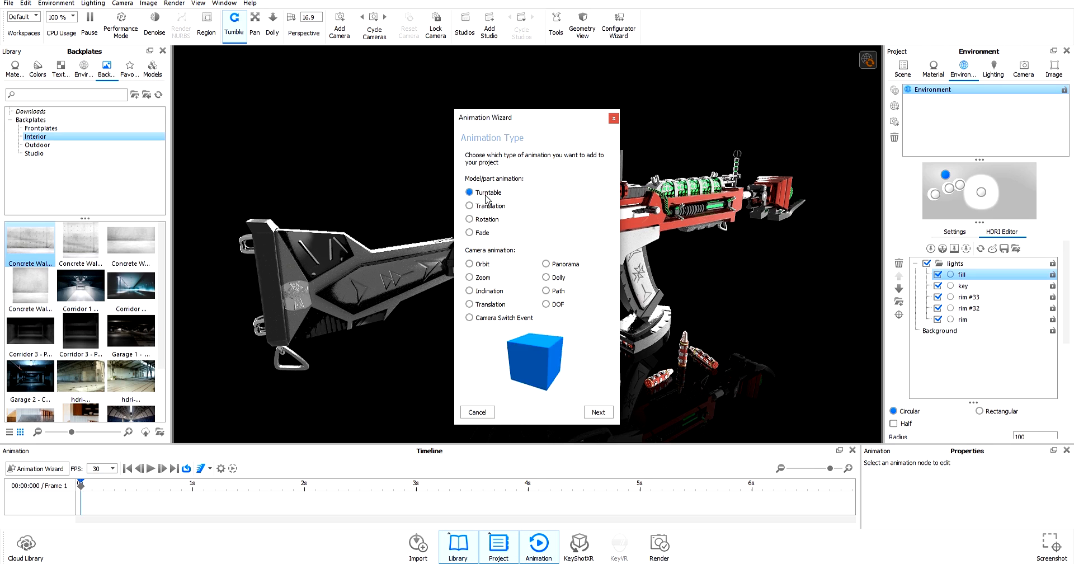
pyautogui.click(598, 412)
pyautogui.click(516, 197)
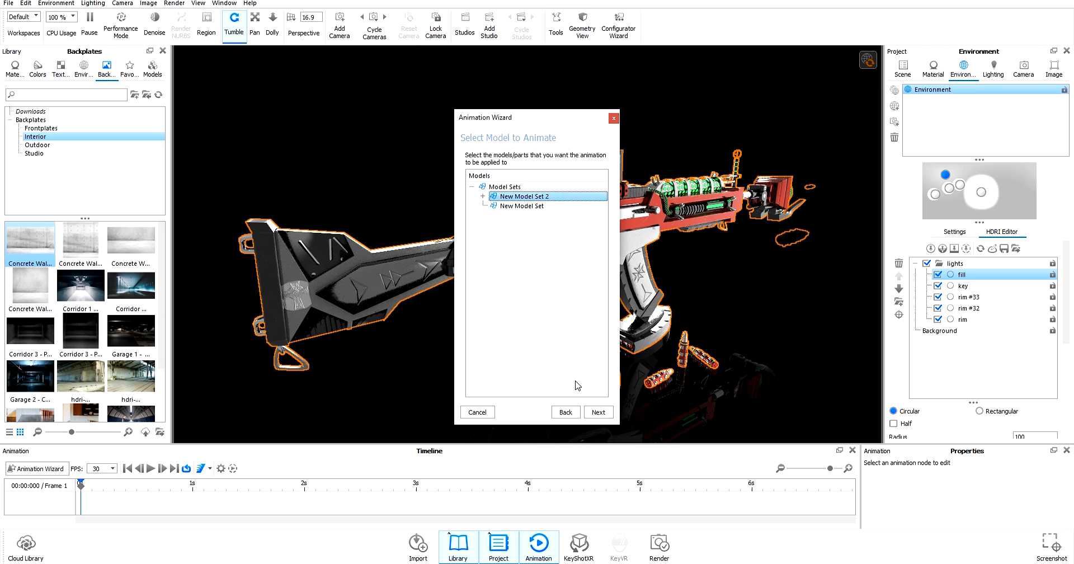
pyautogui.click(602, 413)
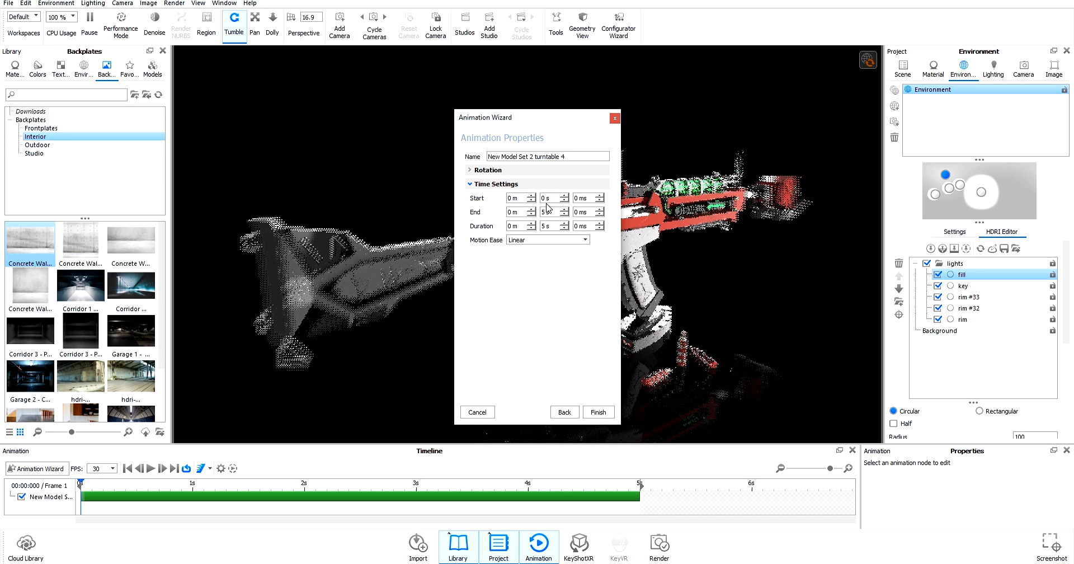
# Set the turntable's duration to 7 s, keep its motion ease at Linear, and finish the Animation Wizard
pyautogui.click(549, 198)
pyautogui.click(553, 212)
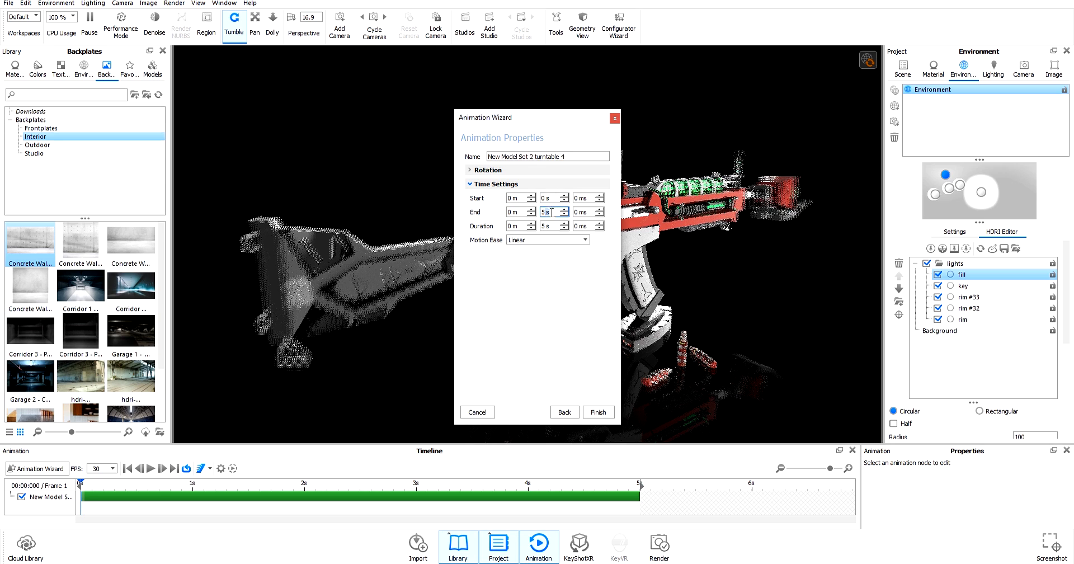
pyautogui.click(549, 227)
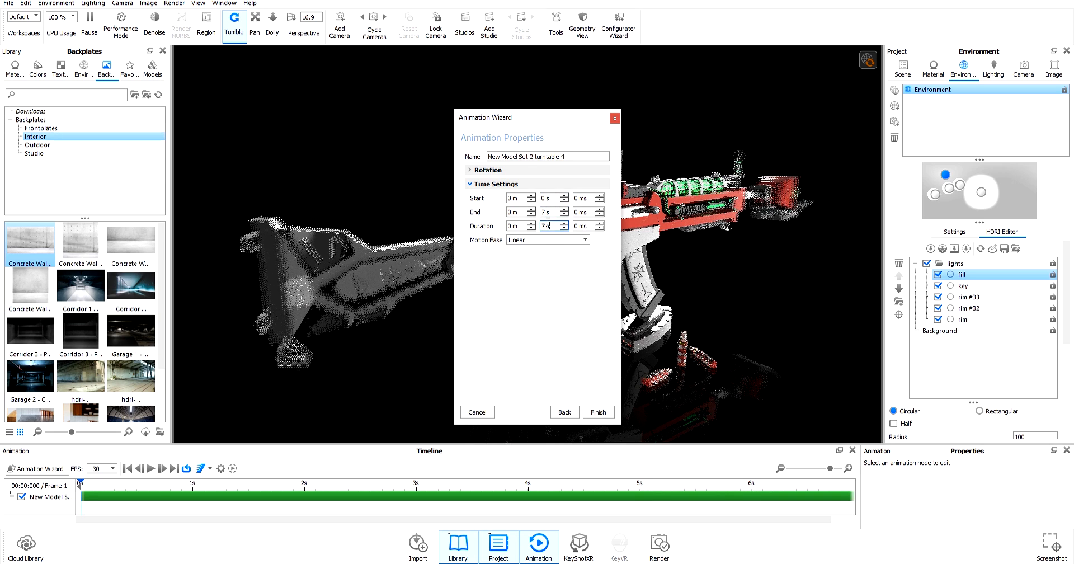
pyautogui.click(521, 241)
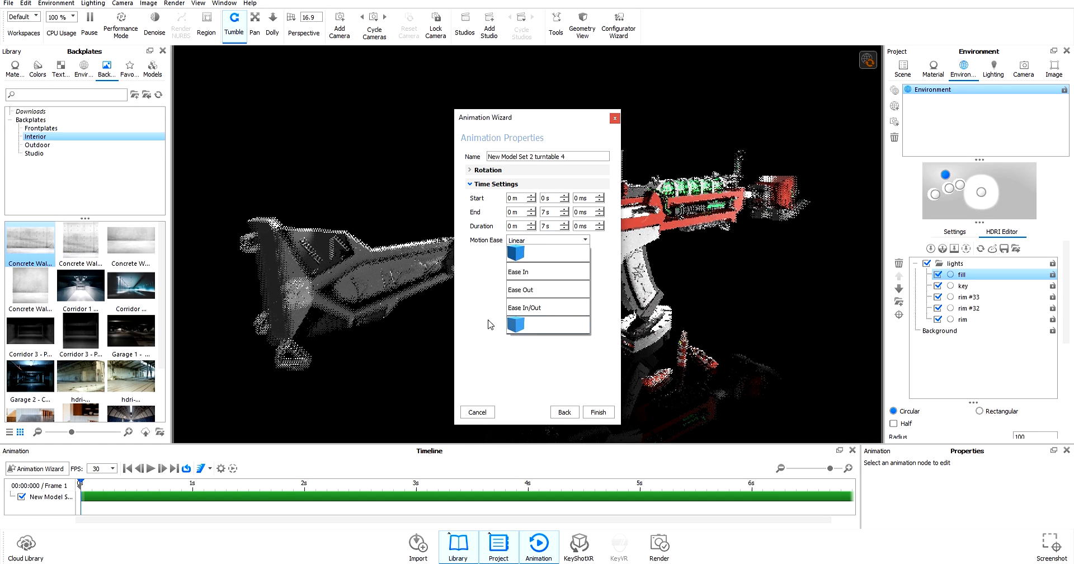
pyautogui.click(498, 264)
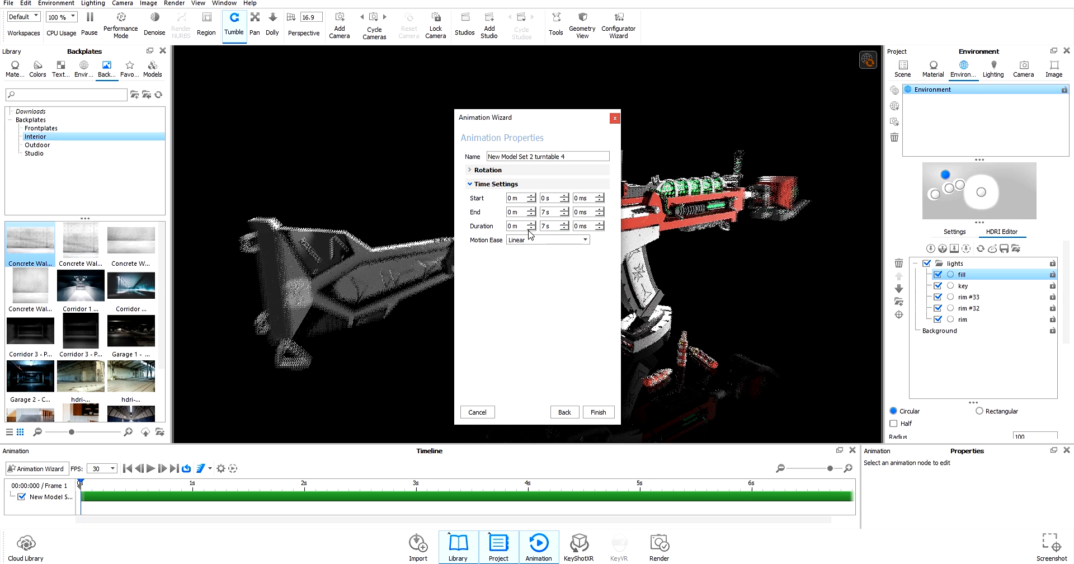
pyautogui.click(598, 412)
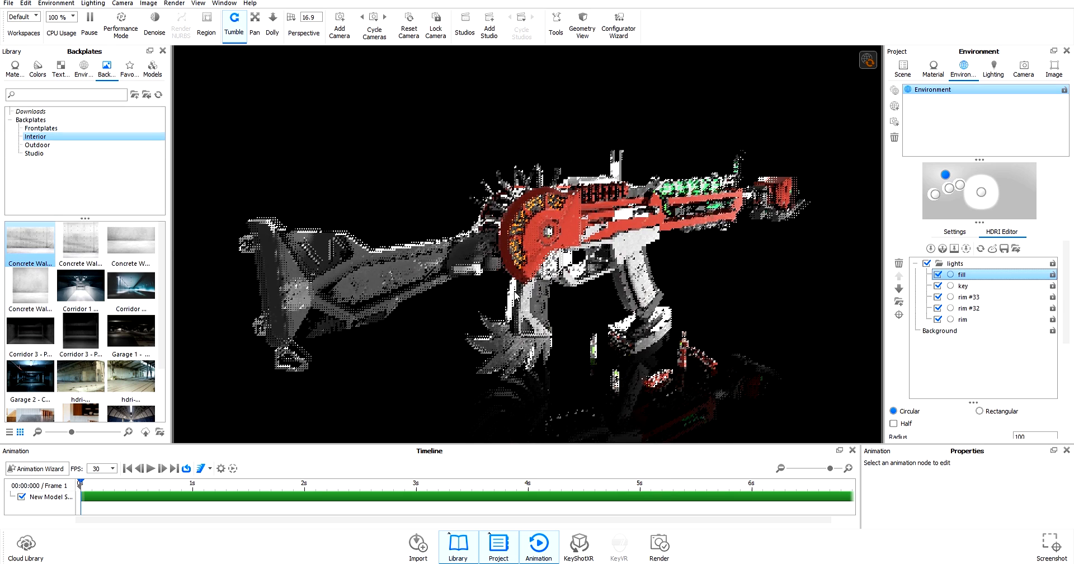
# Pull the camera back to a distance of about 63.25 cm to frame the whole rifle, and save Camera 1
pyautogui.scroll(3, 515, 295)
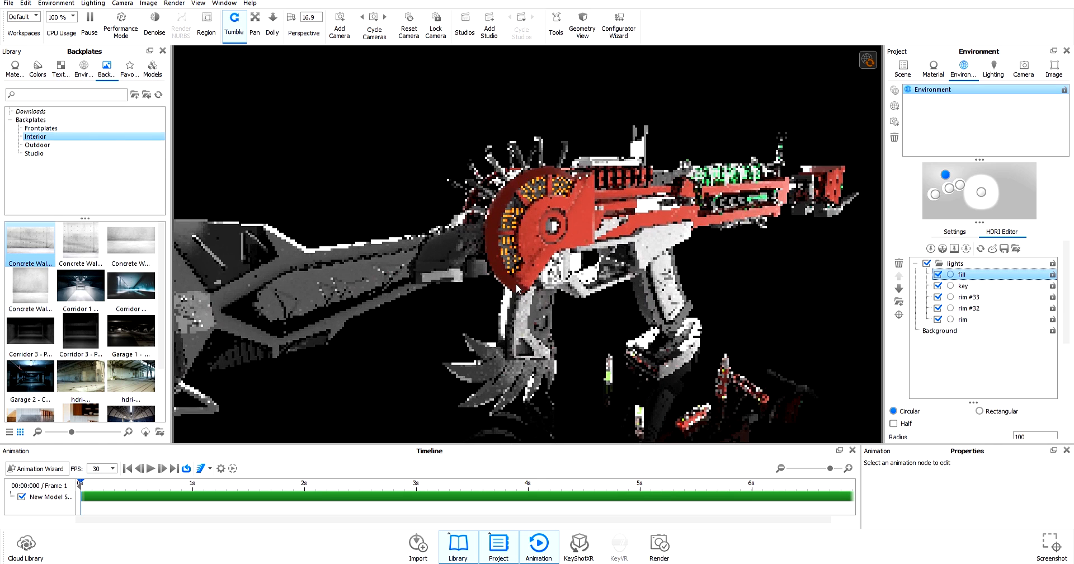
pyautogui.scroll(2, 518, 288)
pyautogui.scroll(-5, 517, 288)
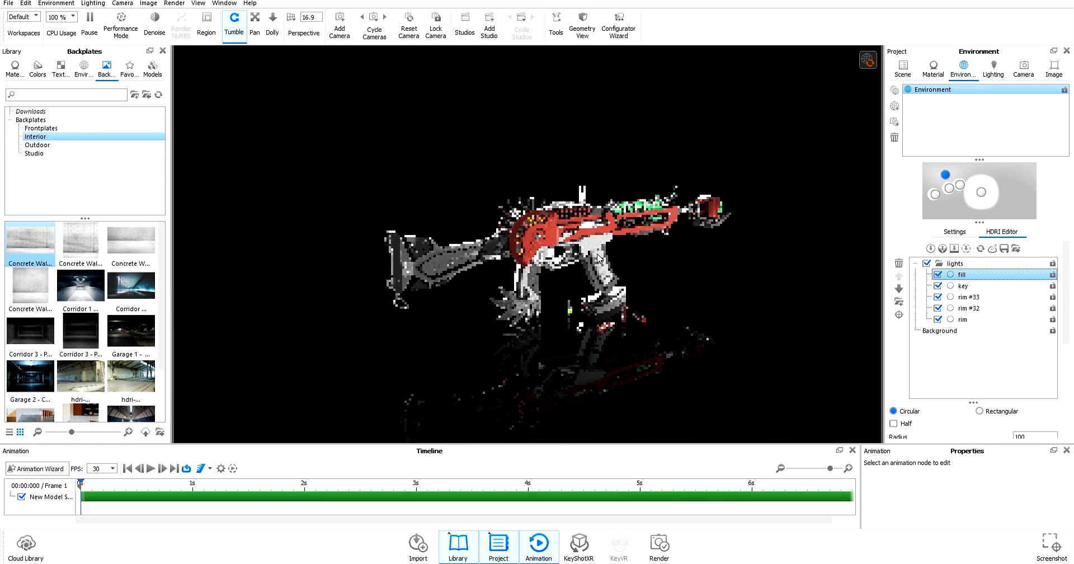
pyautogui.scroll(2, 598, 259)
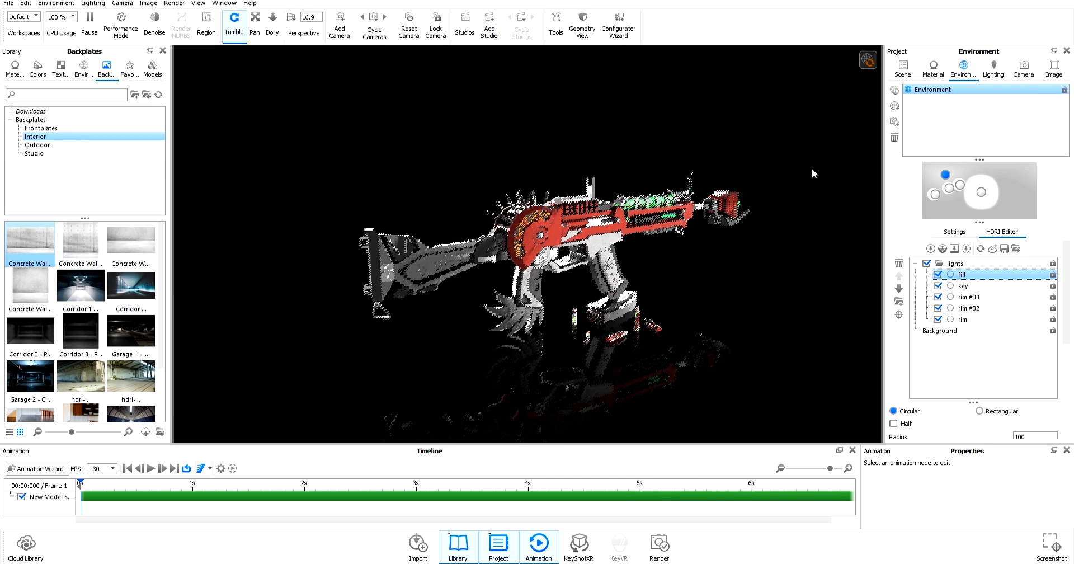
pyautogui.click(1023, 72)
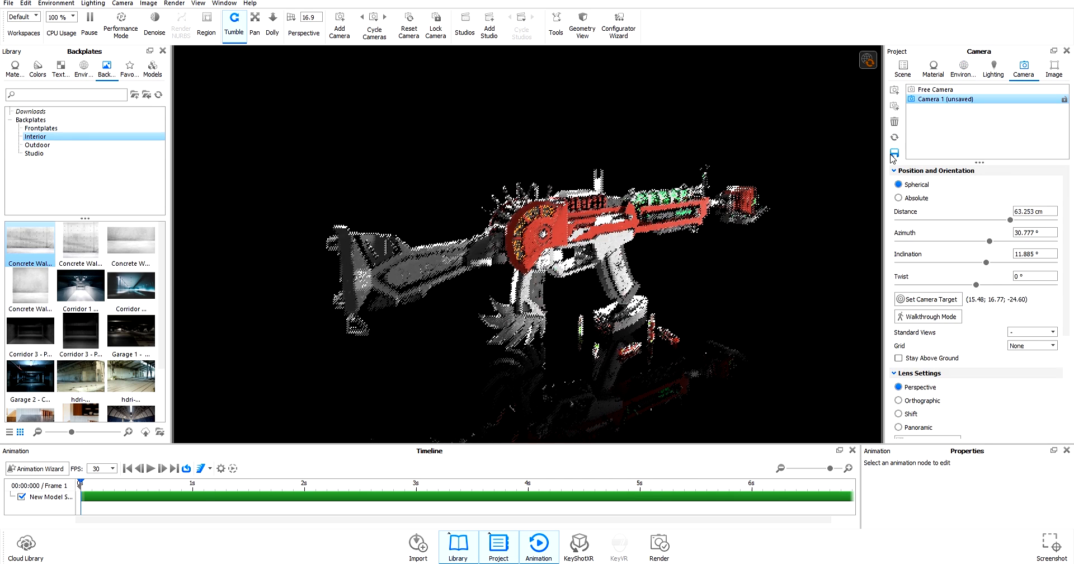
pyautogui.click(894, 153)
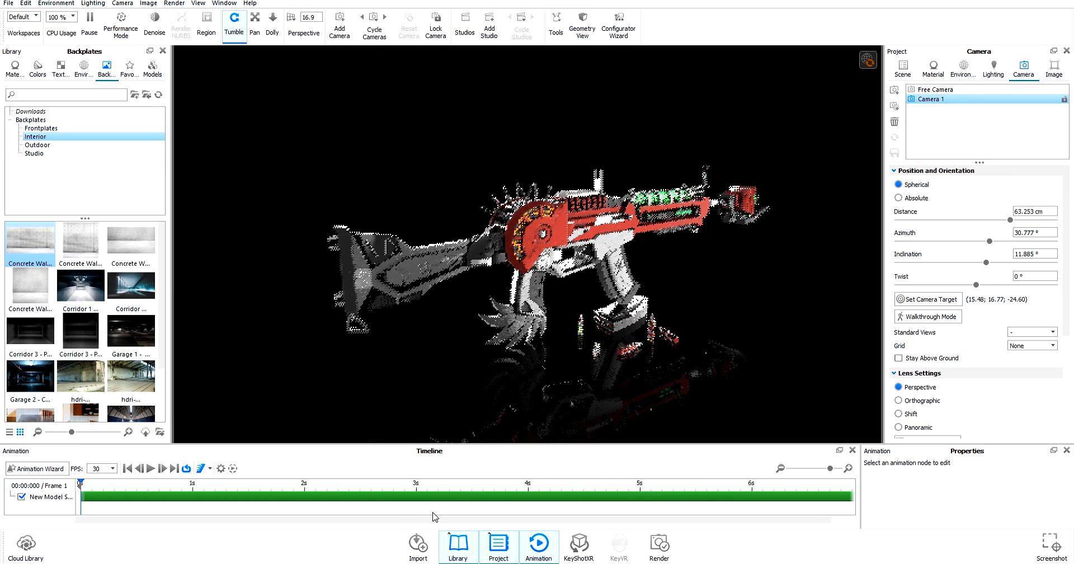
# Select the turntable animation in the timeline and review its start, end, duration and motion ease settings
pyautogui.click(386, 495)
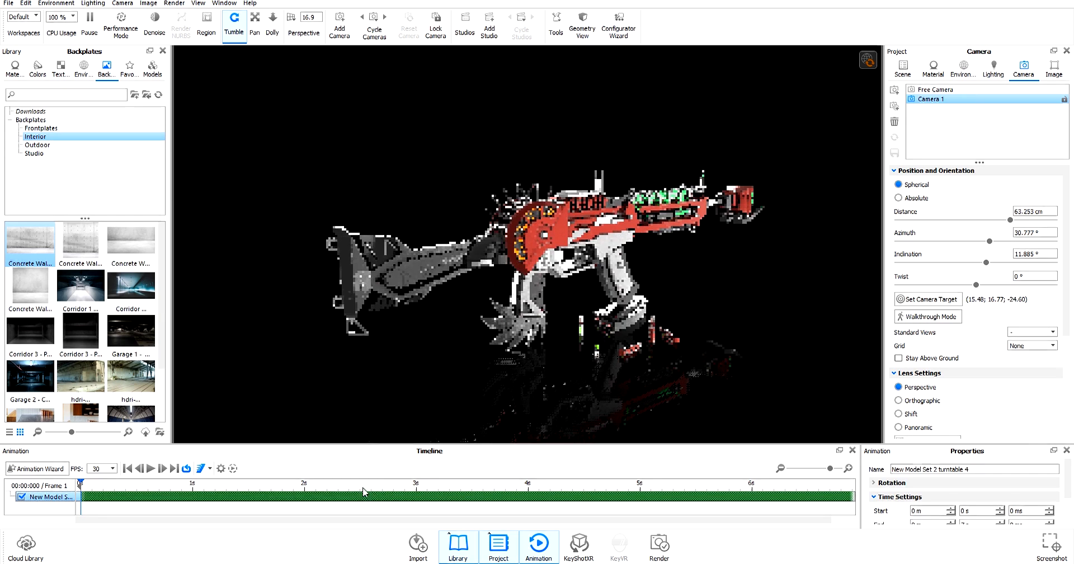
pyautogui.scroll(-1, 898, 506)
pyautogui.scroll(1, 898, 505)
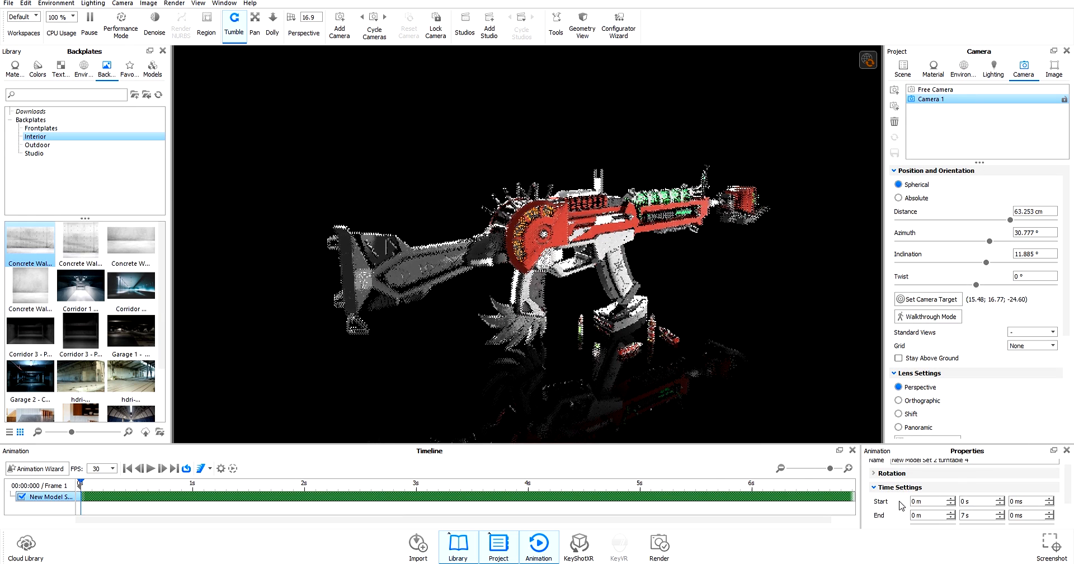
pyautogui.scroll(-1, 954, 511)
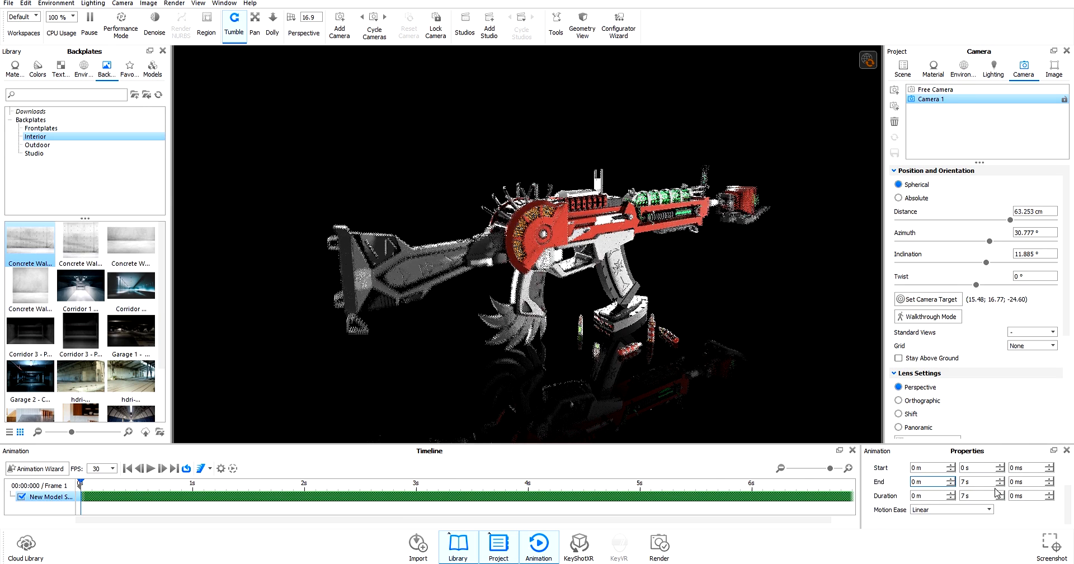
pyautogui.scroll(1, 891, 484)
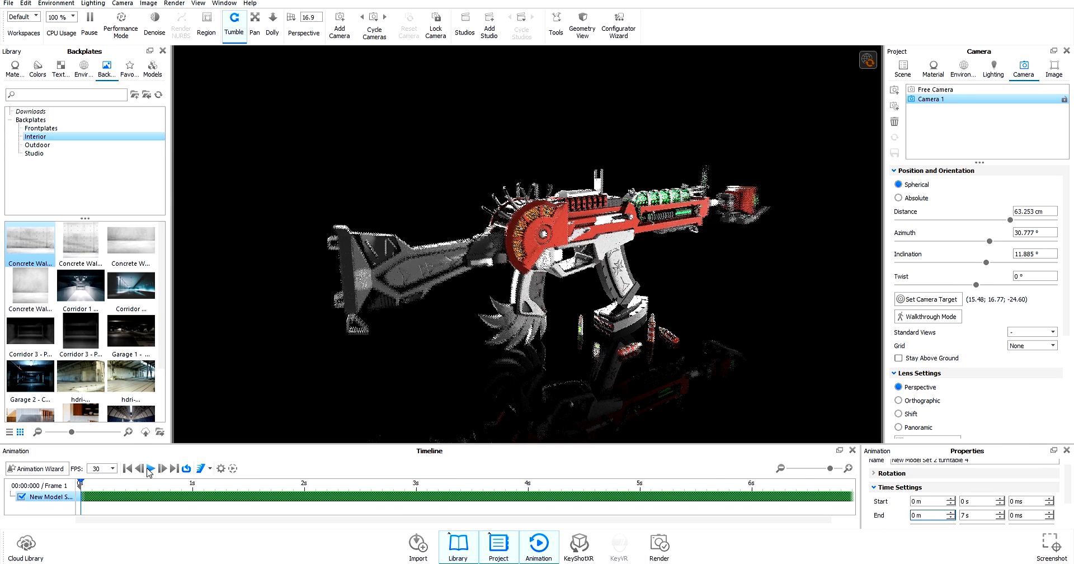
# Play the turntable animation to preview the rifle's rotation, stop it, and return to the first frame
pyautogui.click(149, 470)
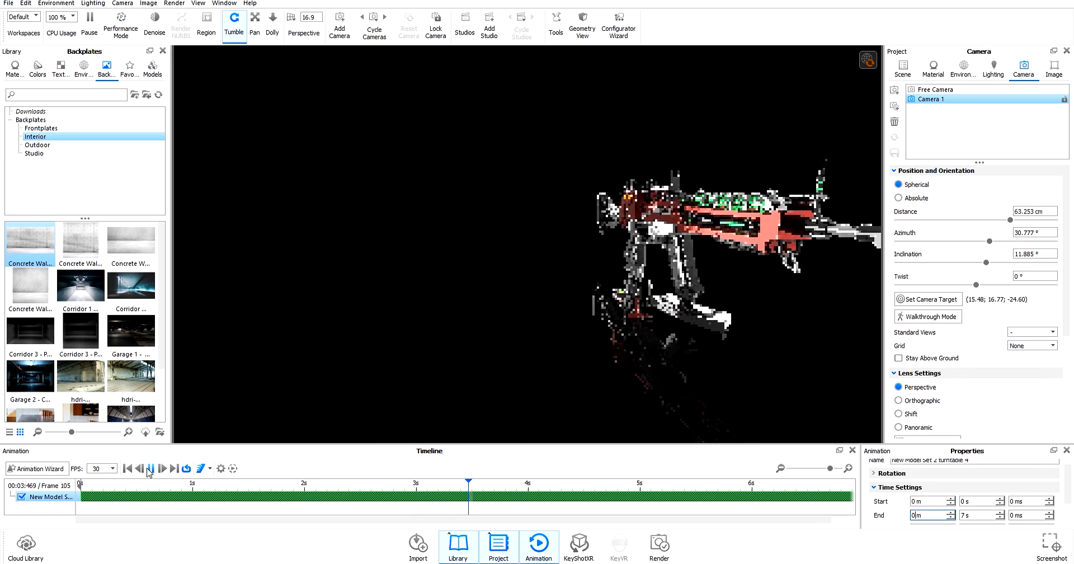
pyautogui.click(150, 468)
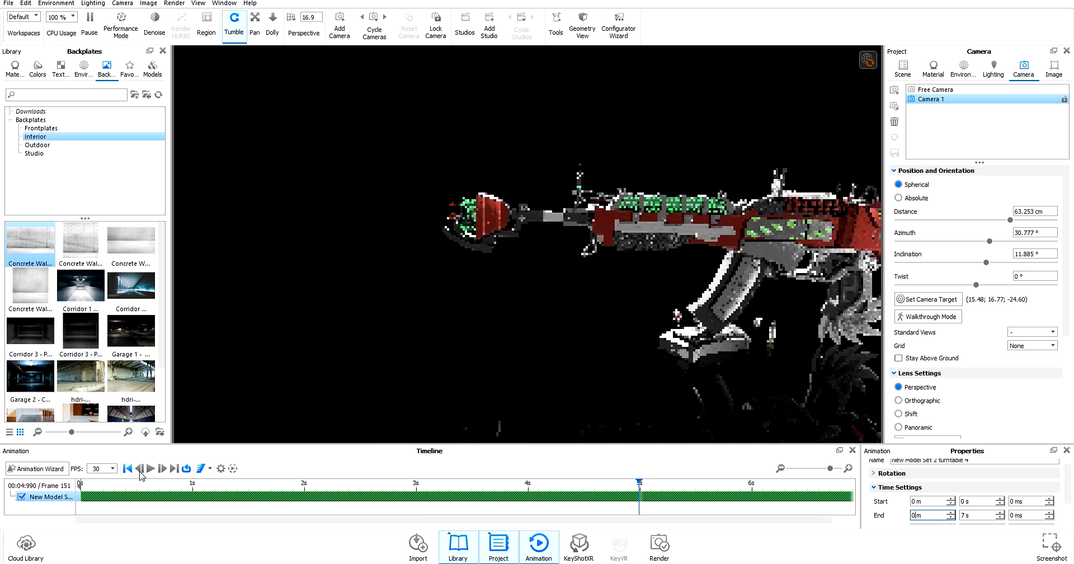
pyautogui.click(129, 470)
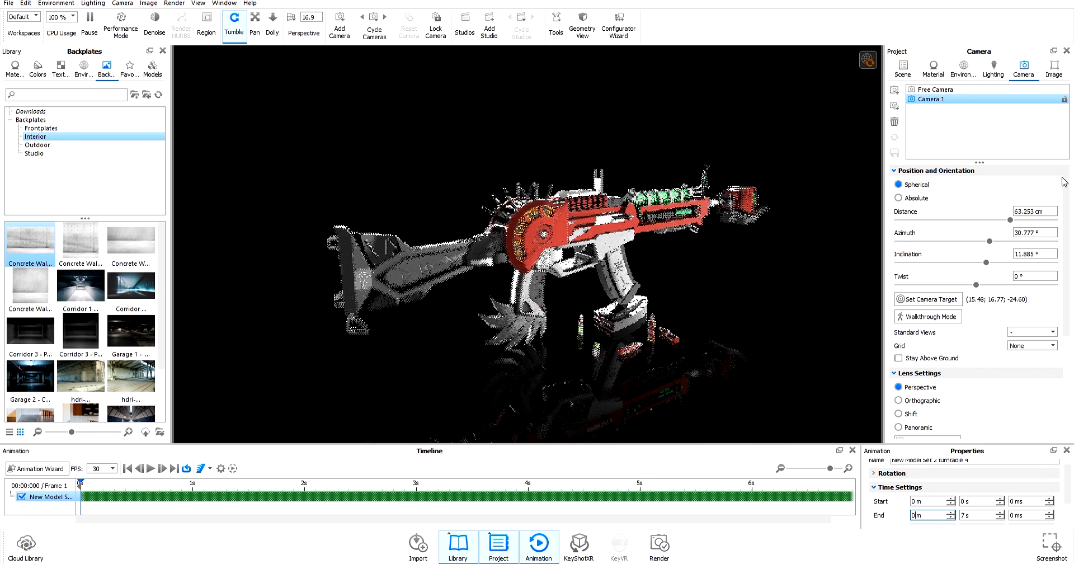
# Open the render settings and check the Maximum Samples quality and the still image's output folder
pyautogui.click(669, 554)
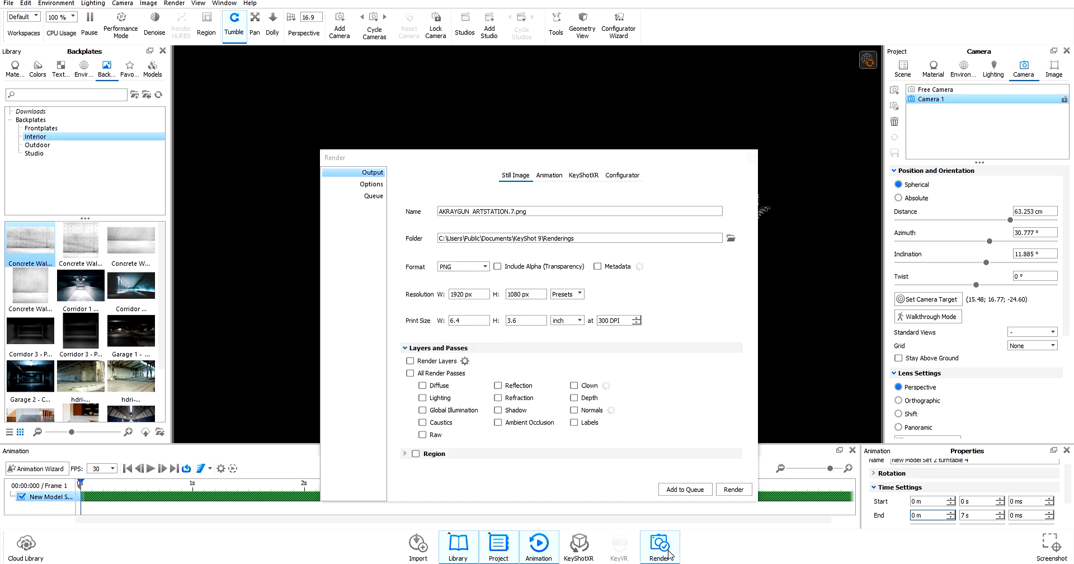
pyautogui.click(417, 144)
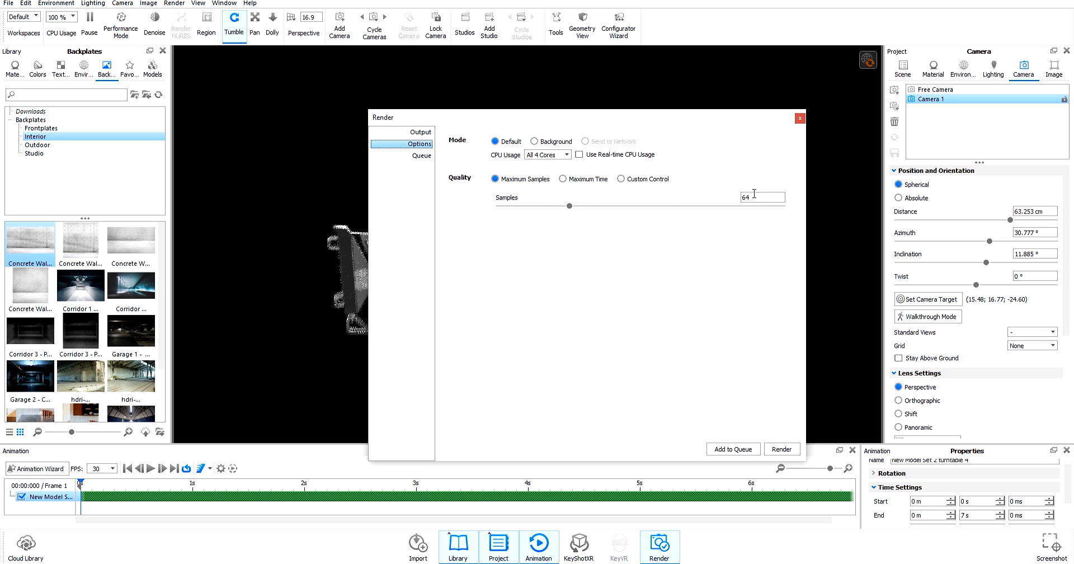
pyautogui.click(772, 198)
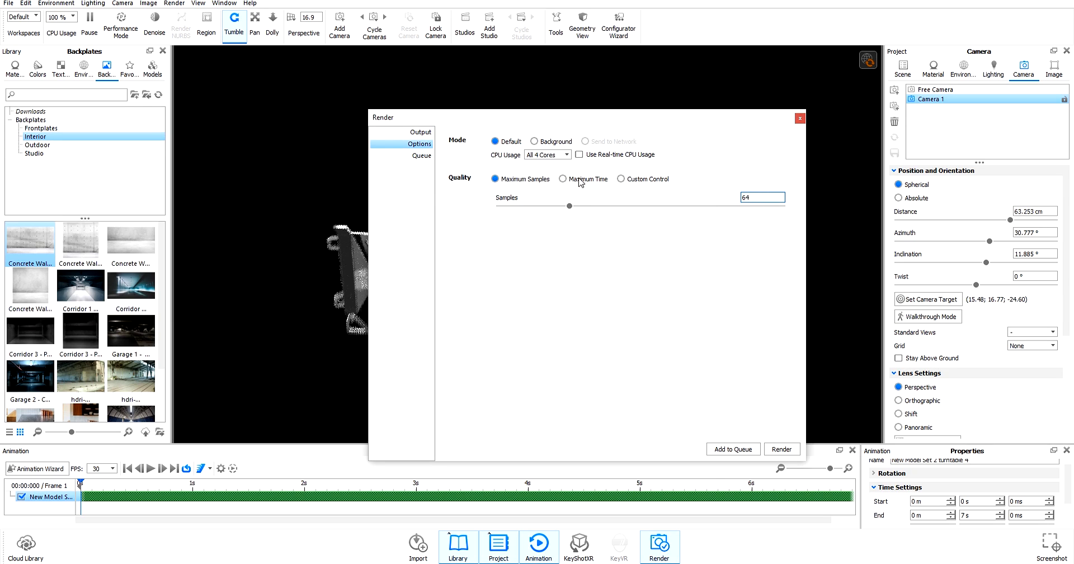
pyautogui.click(418, 134)
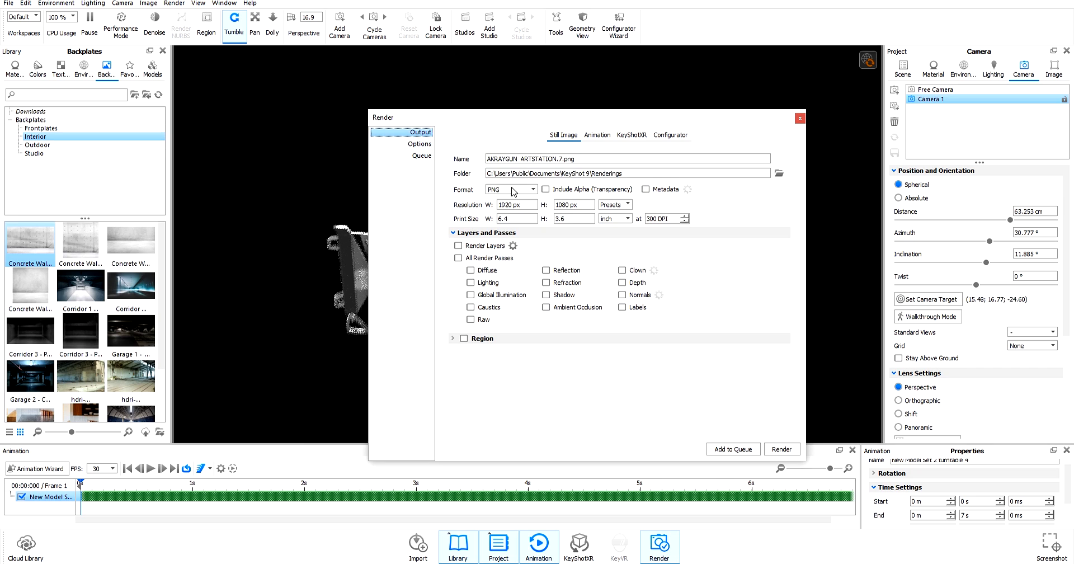
pyautogui.click(779, 174)
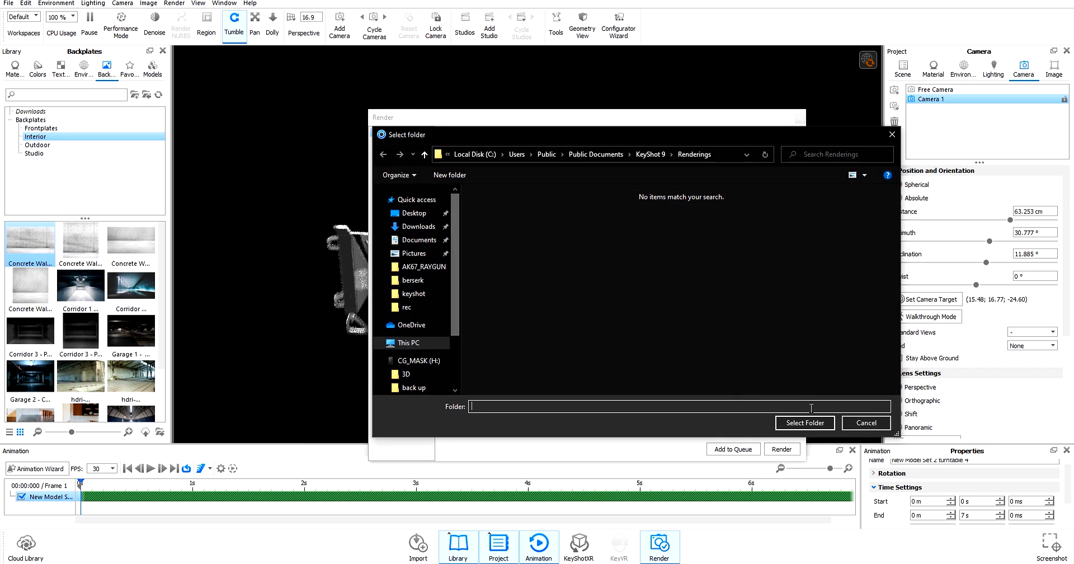
pyautogui.click(843, 423)
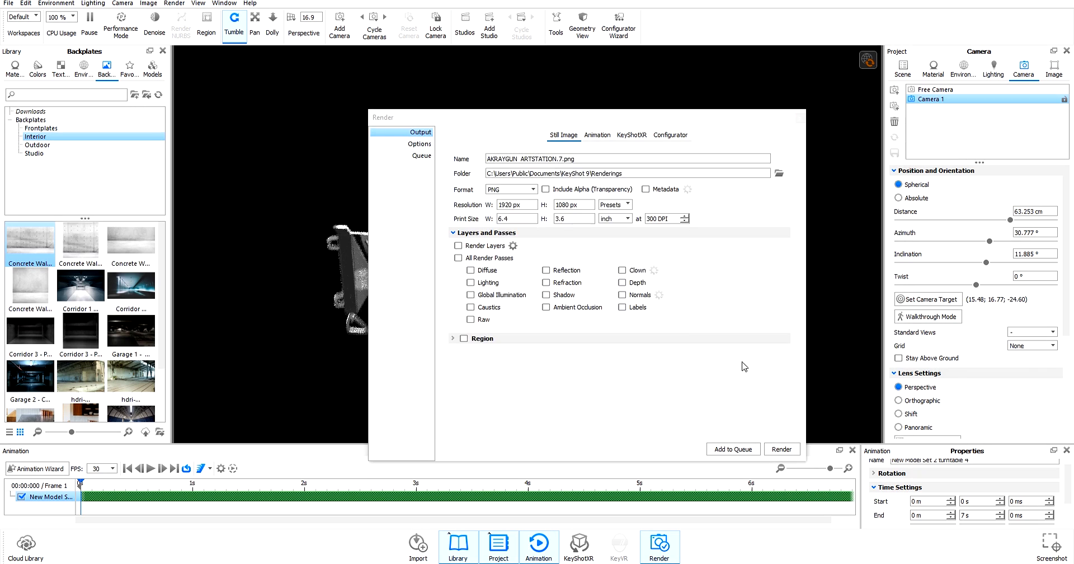
# Switch the render output to Animation and check the destination folder of the video output
pyautogui.click(603, 139)
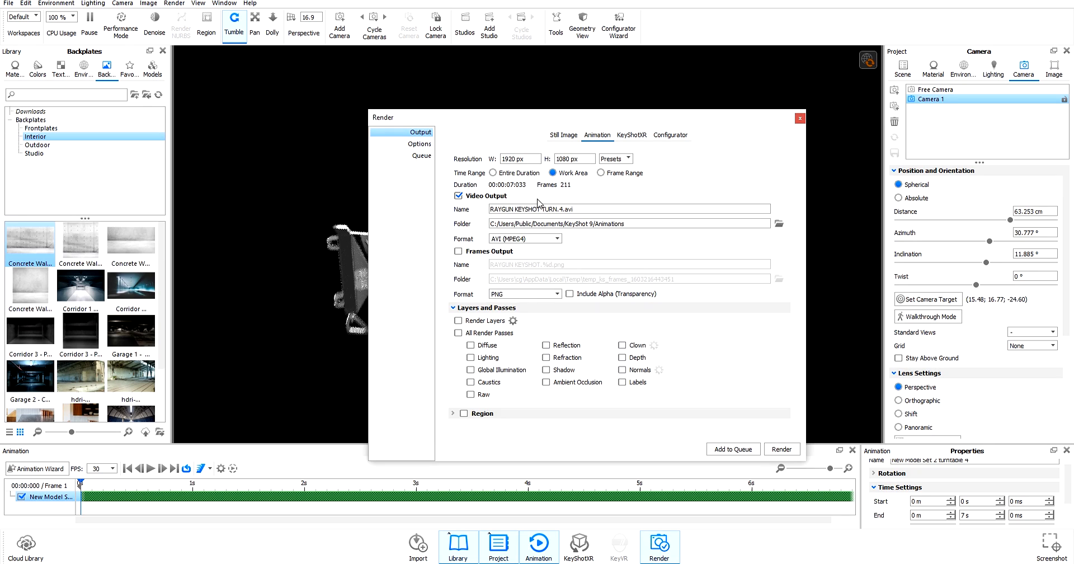
pyautogui.click(778, 224)
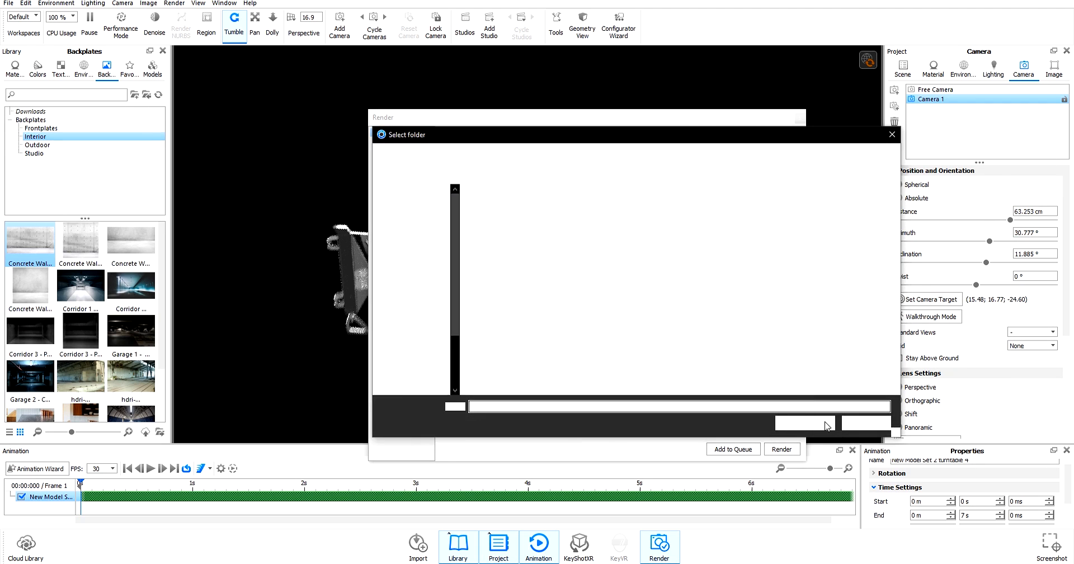
pyautogui.click(825, 423)
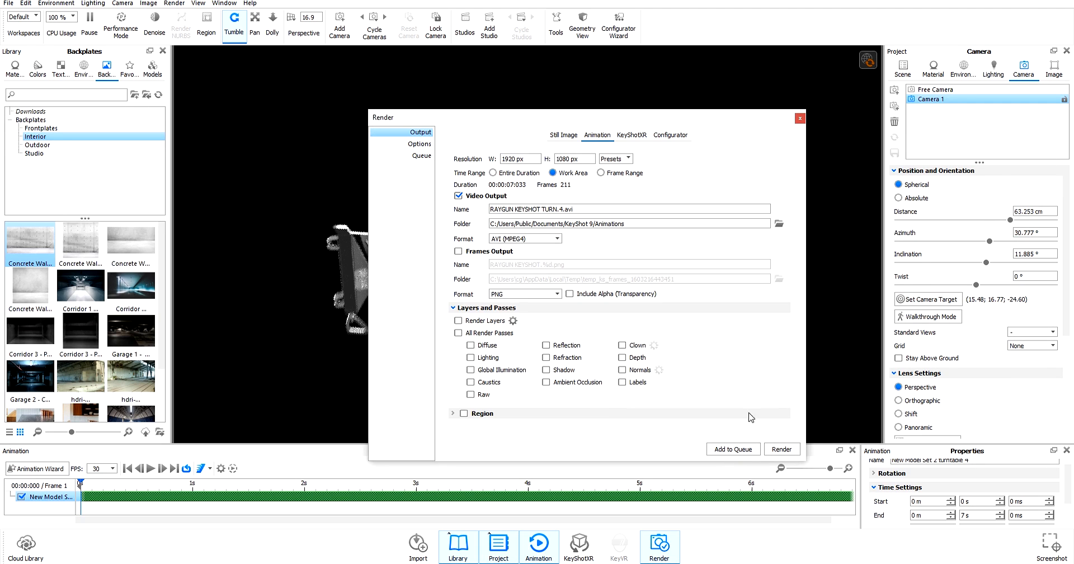